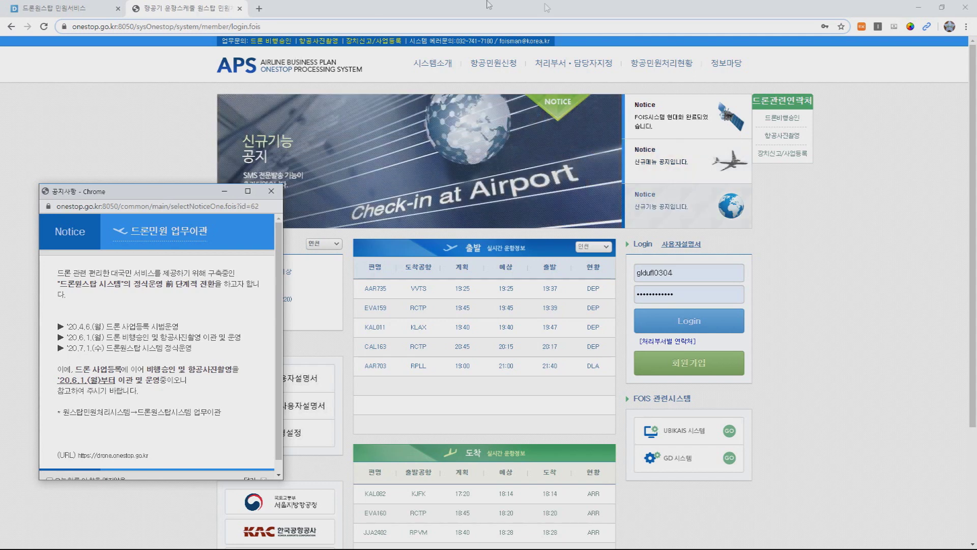
Step: Switch to the 드론원스탑 민원서비스 tab at drone.onestop.go.kr
click(56, 8)
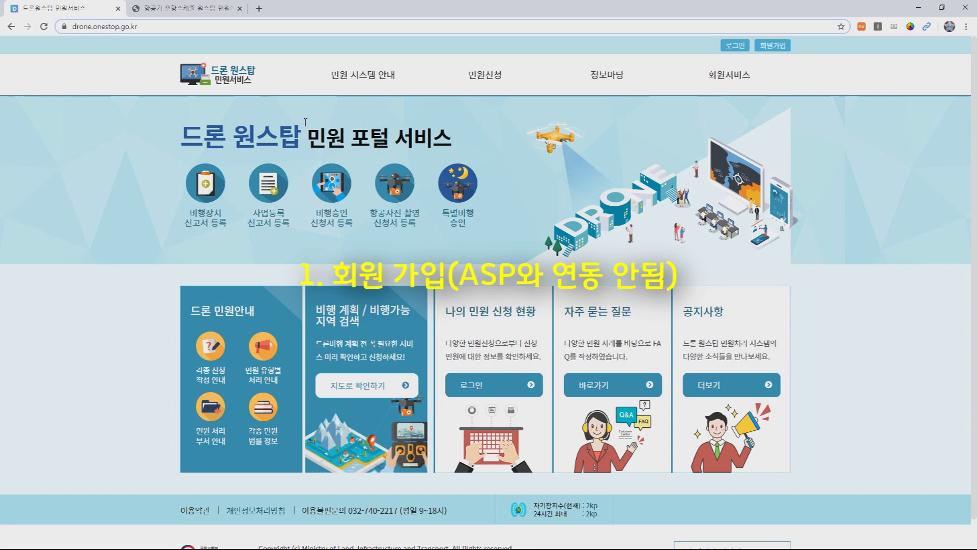
Step: Begin individual member sign-up and agree to all terms of use, including the optional item
click(767, 47)
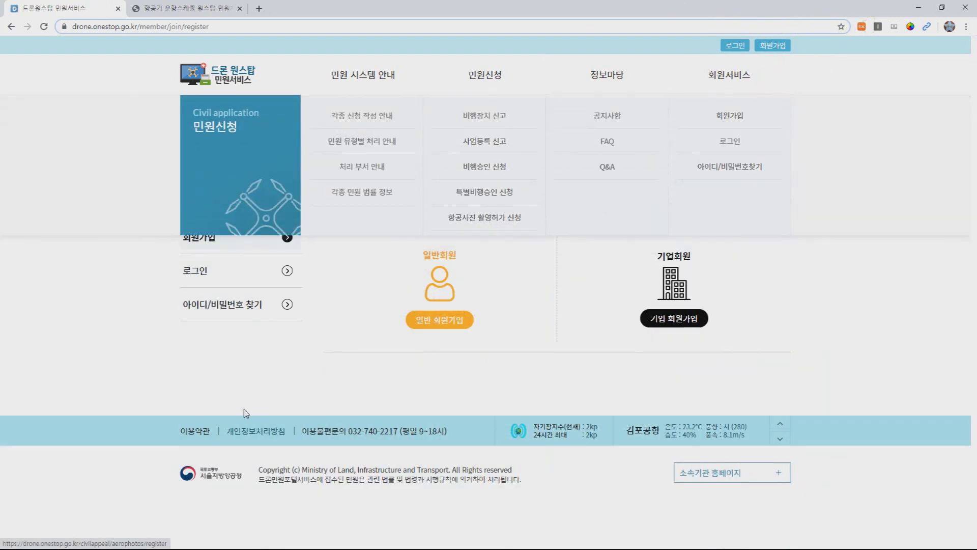
click(443, 309)
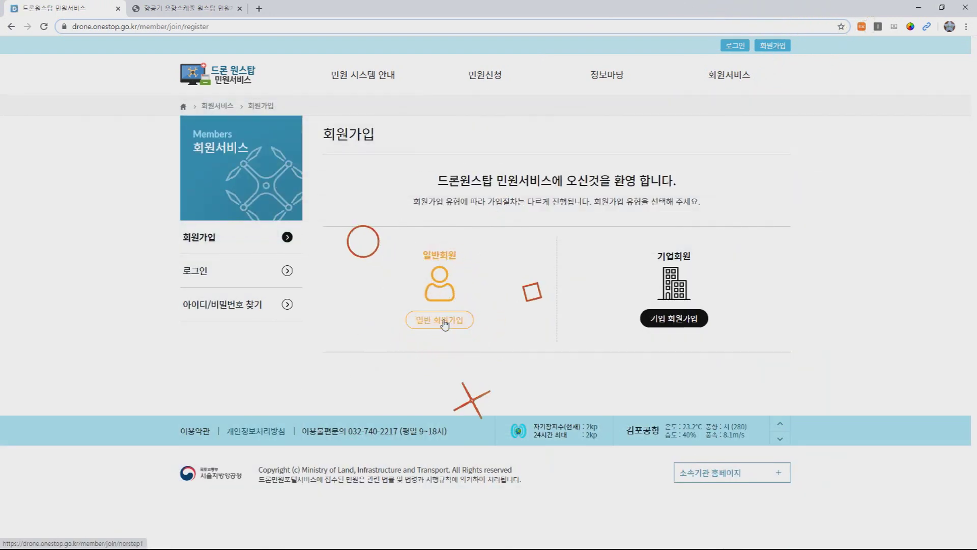
scroll(353, 363, down, 1)
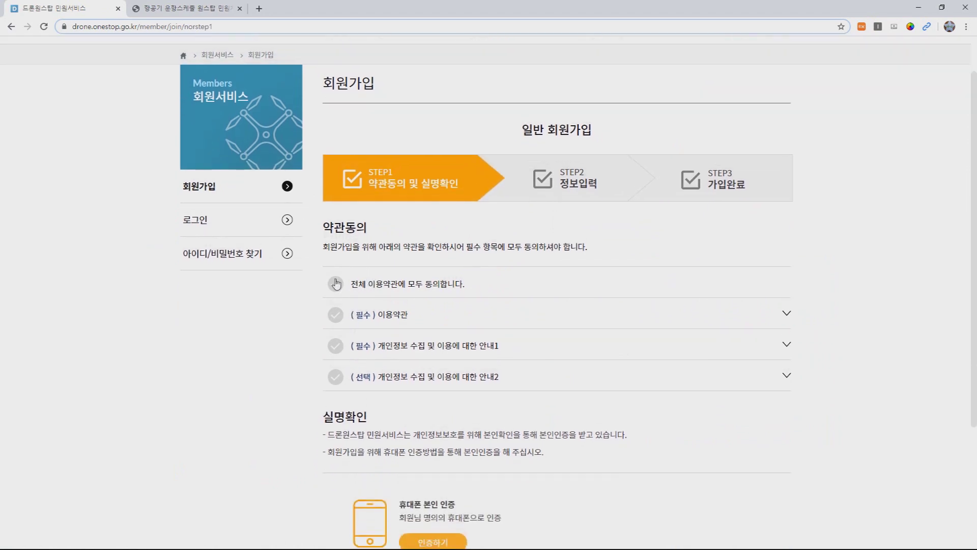
click(335, 285)
scroll(377, 351, down, 3)
Step: Start phone identity verification, then go to the portal login instead
click(425, 367)
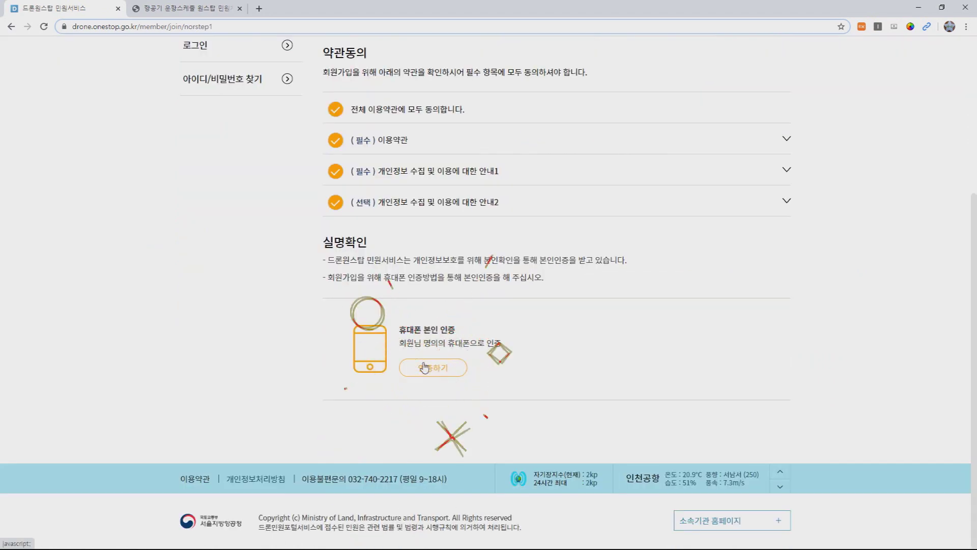
scroll(425, 357, up, 5)
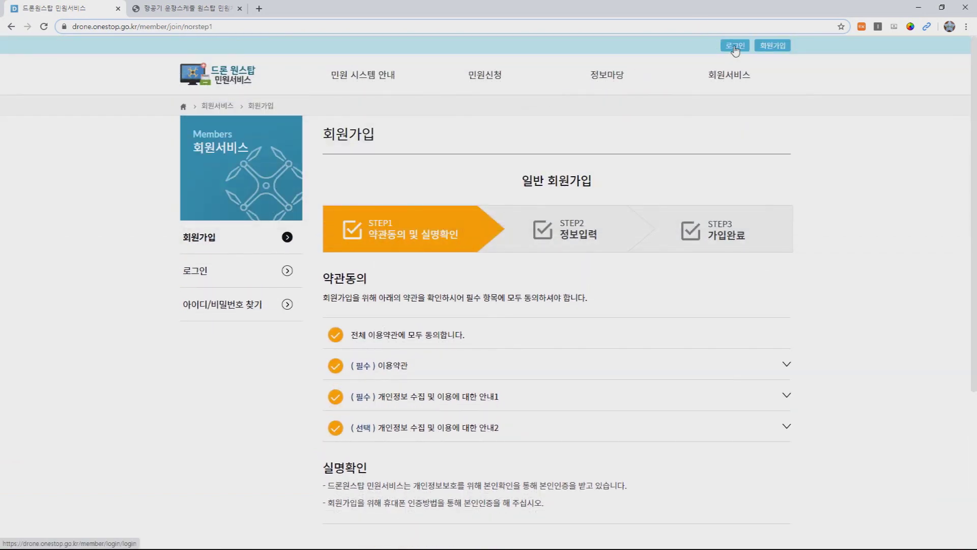
click(195, 270)
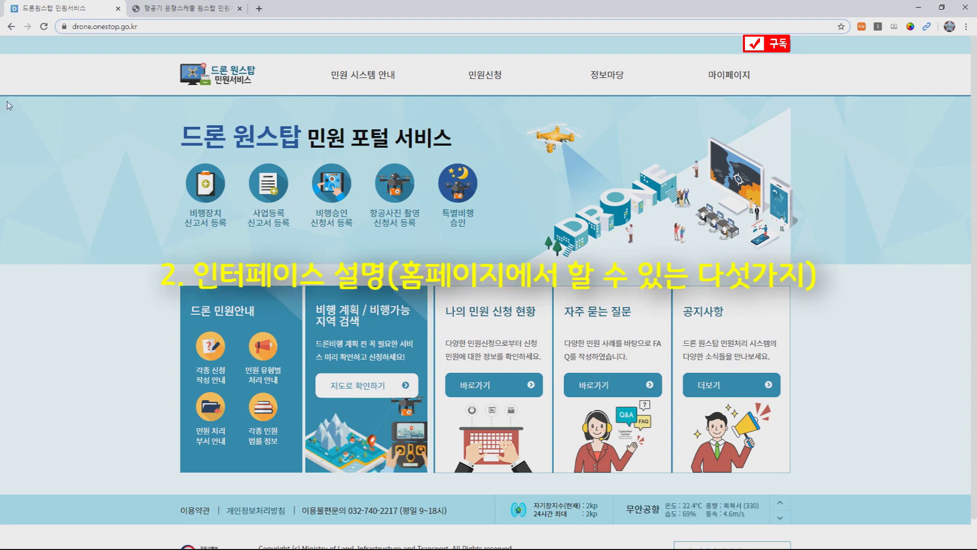
click(189, 184)
click(272, 185)
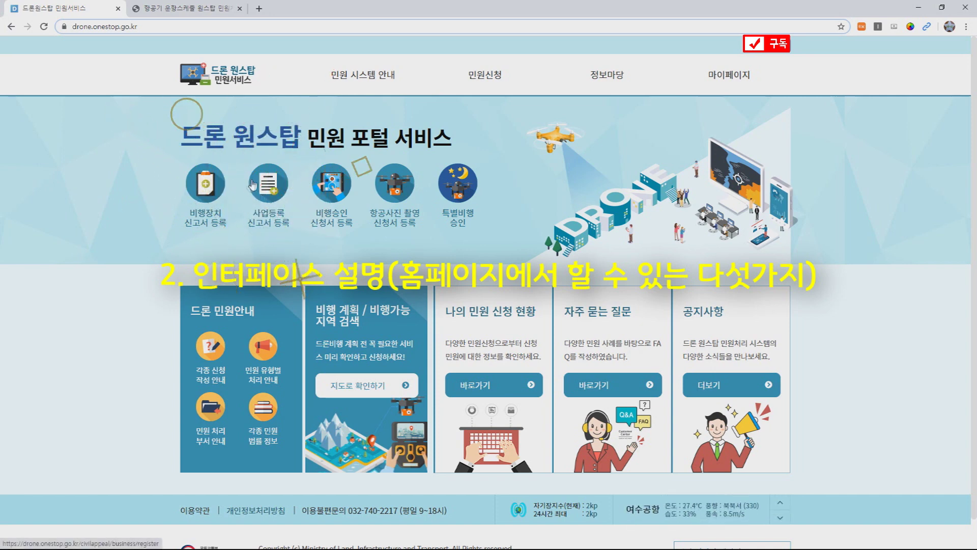
click(327, 191)
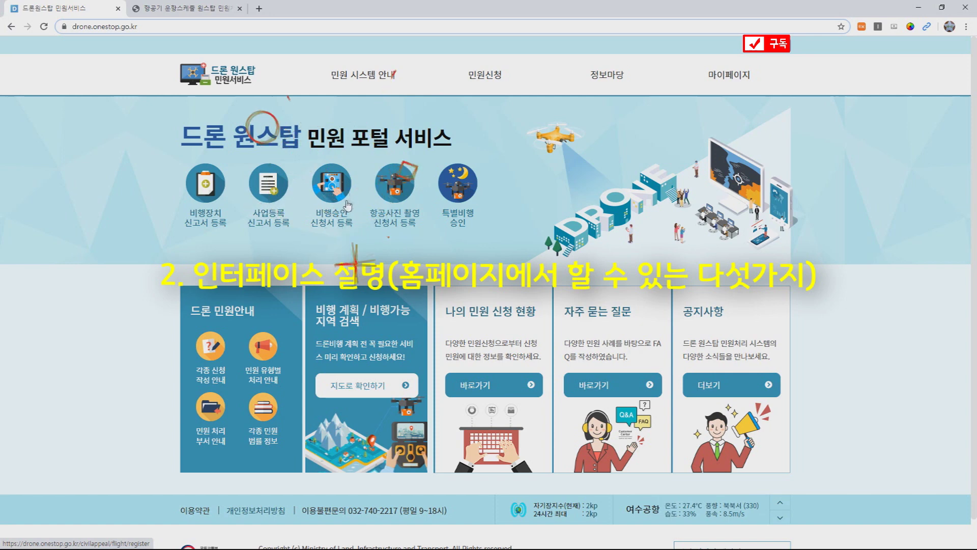
click(397, 194)
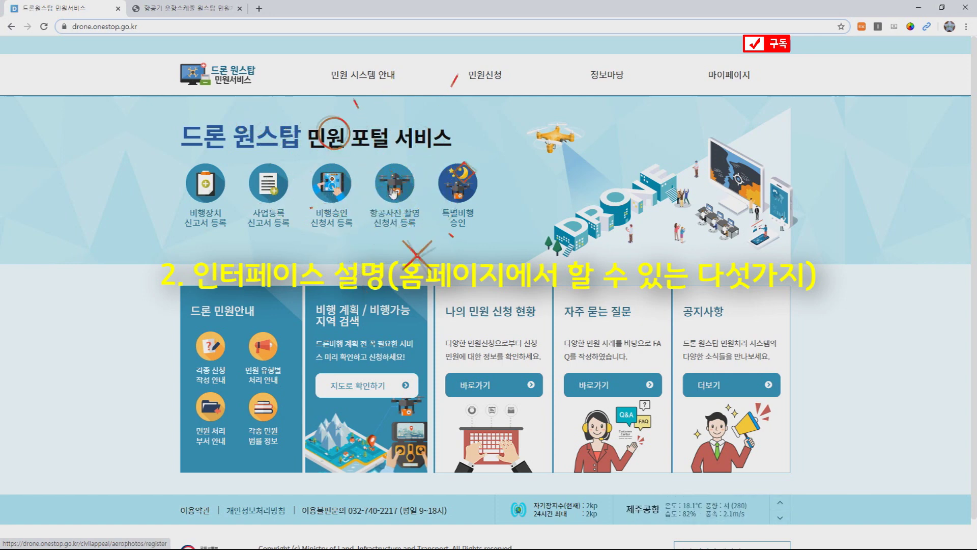
click(445, 201)
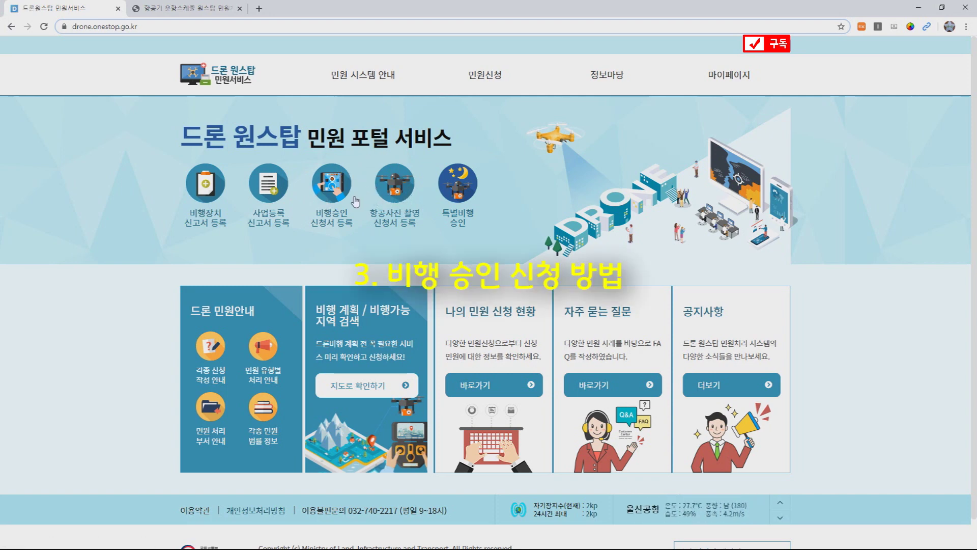
Step: Open the 비행승인 신청 form and highlight its 처리기간 3일 processing-period note
click(334, 189)
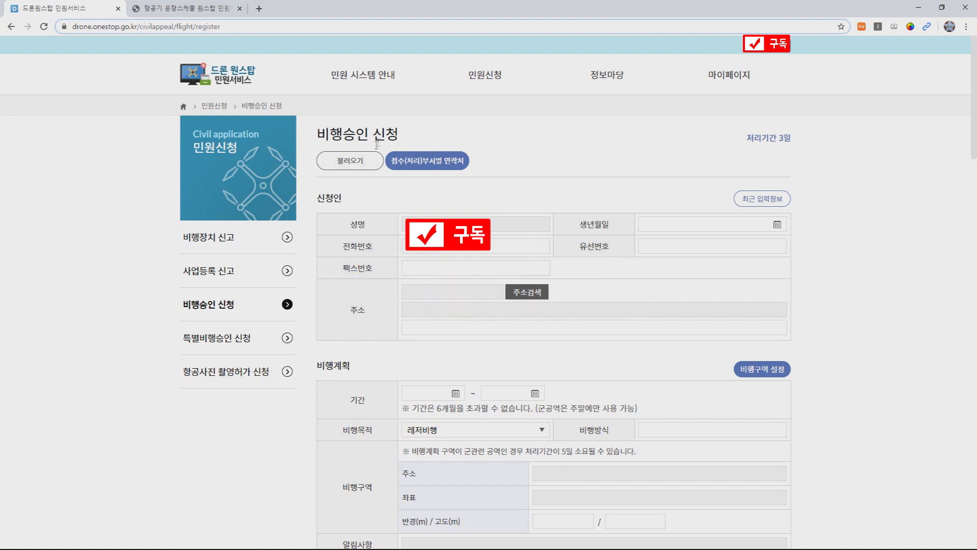
drag(754, 137, 809, 138)
click(775, 137)
mouse_move(746, 137)
mouse_down()
mouse_move(792, 138)
mouse_move(745, 138)
mouse_up()
click(791, 137)
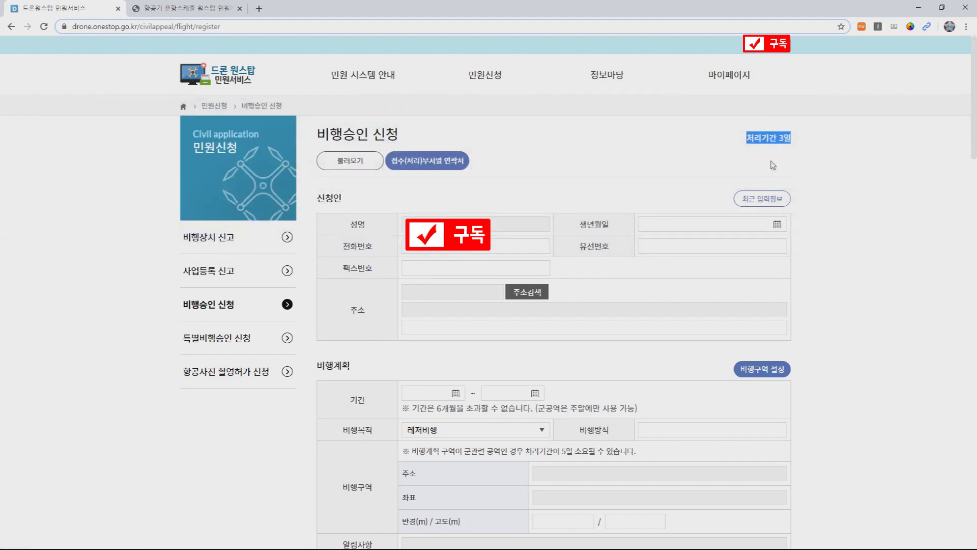
click(753, 150)
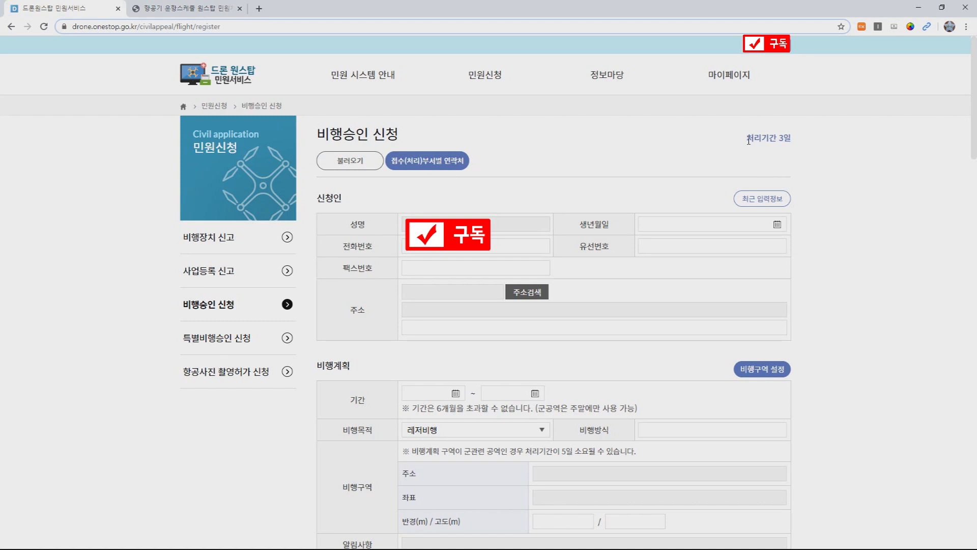
drag(746, 138, 791, 137)
click(794, 139)
click(791, 138)
drag(787, 137, 742, 138)
click(742, 139)
scroll(415, 191, down, 2)
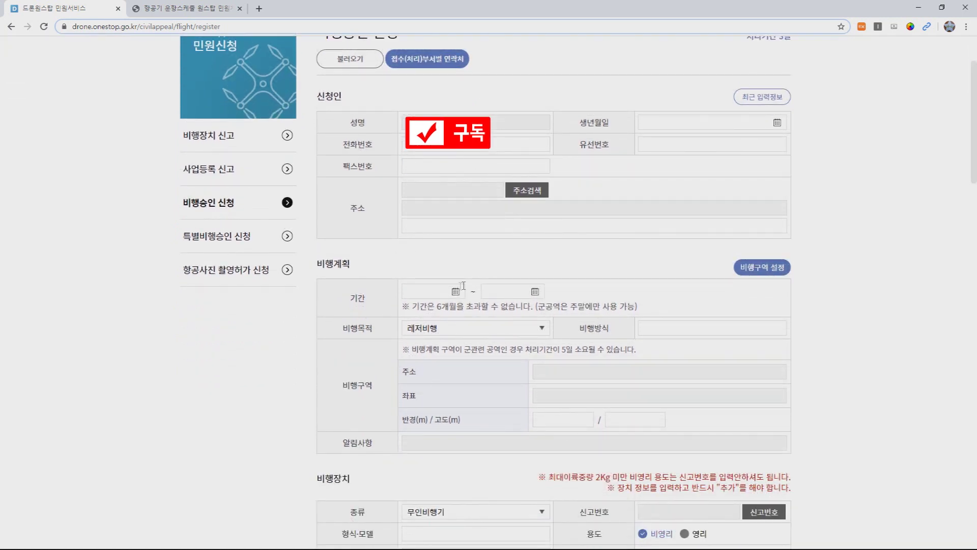
Step: Set the flight period from 2020-06-07 to 2020-12-07, the six-month maximum
drag(435, 307, 488, 307)
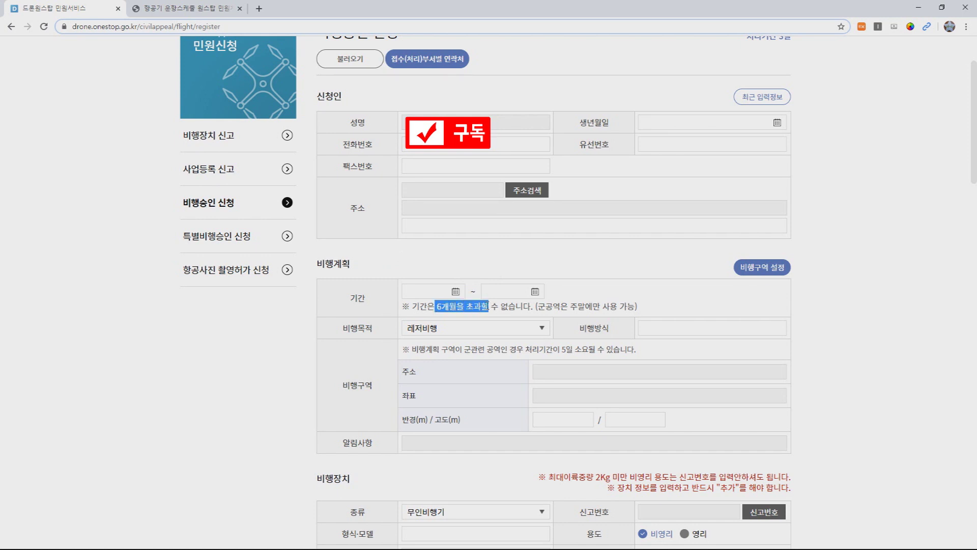
click(456, 292)
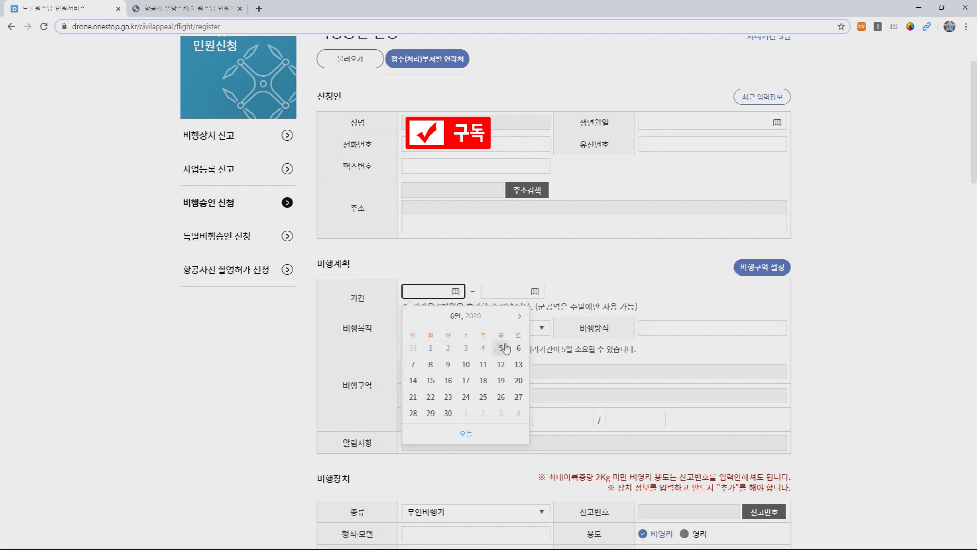
click(414, 364)
click(541, 288)
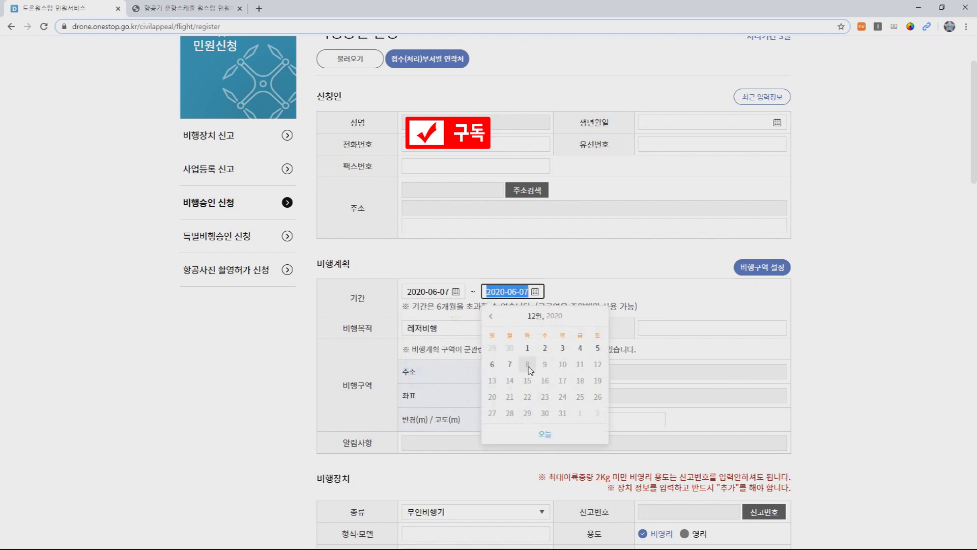
click(510, 365)
drag(436, 306, 449, 308)
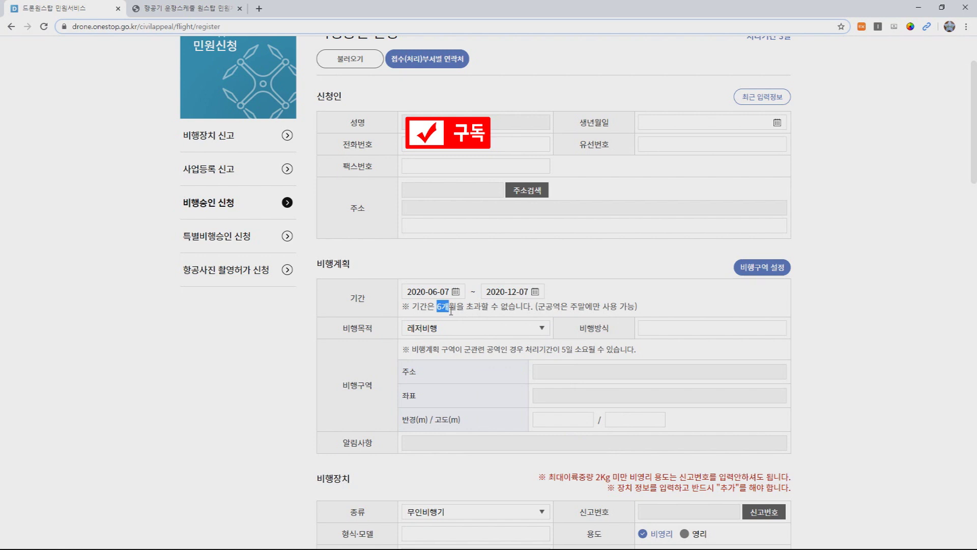
Step: Keep 레저비행 as the flight purpose
click(440, 329)
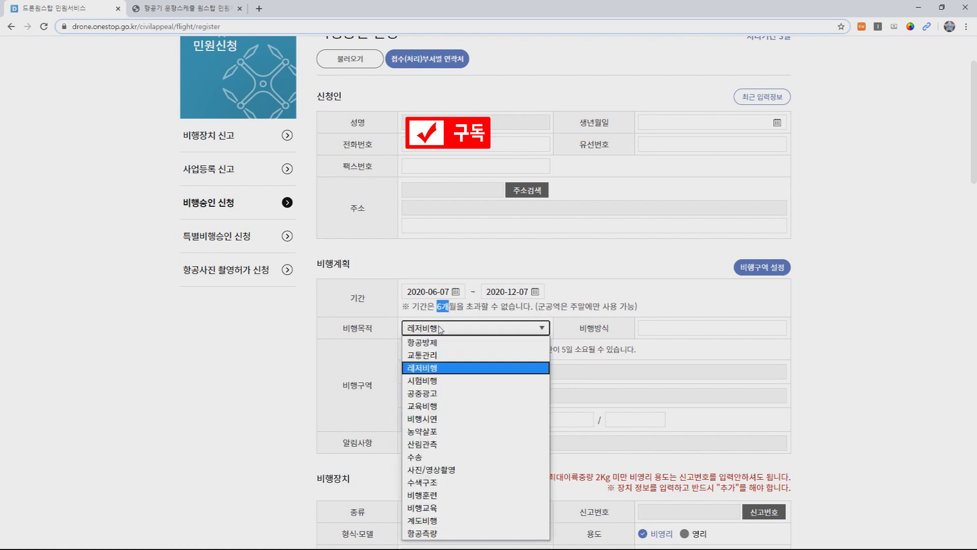
click(442, 367)
click(643, 330)
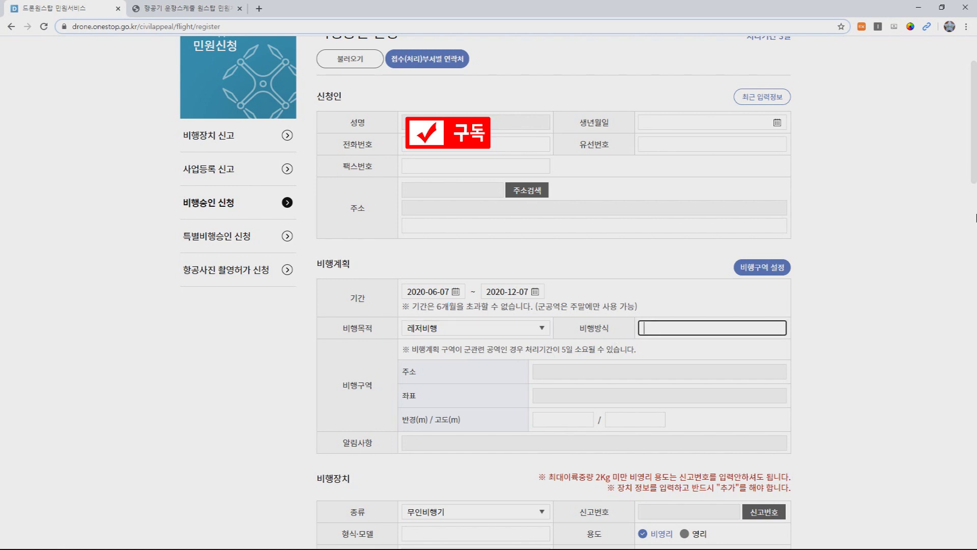
Step: Enter 촬영용 드론 운용 as the flight method and bring up the 비행구역 목록 map
text(촬영용)
key(BackSpace)
key(BackSpace)
key(BackSpace)
key(BackSpace)
text(촬영용ㅇㄷㅡ로)
key(BackSpace)
key(BackSpace)
key(BackSpace)
key(BackSpace)
text(드론 운용)
click(541, 374)
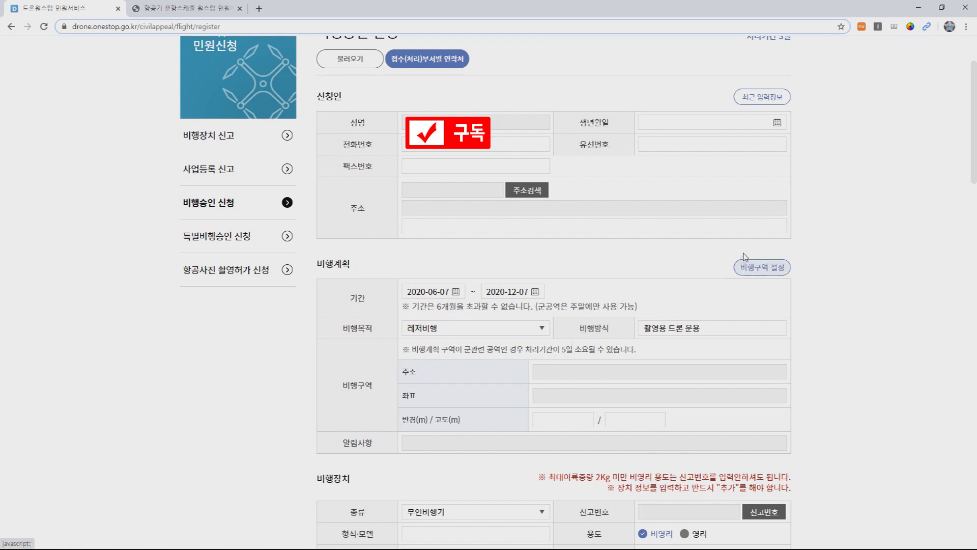
click(762, 271)
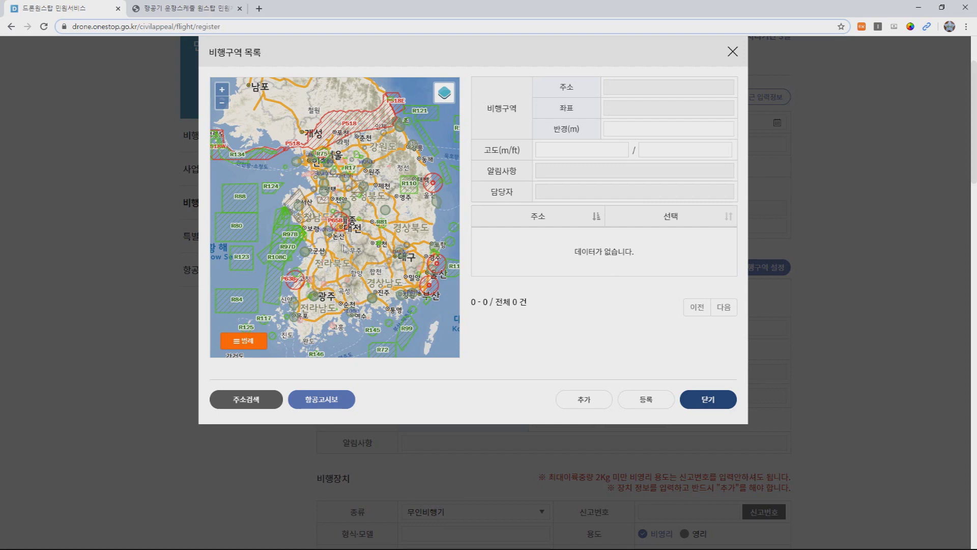
Step: Zoom the map into downtown Jeonju and mark a flight location there
scroll(343, 248, up, 2)
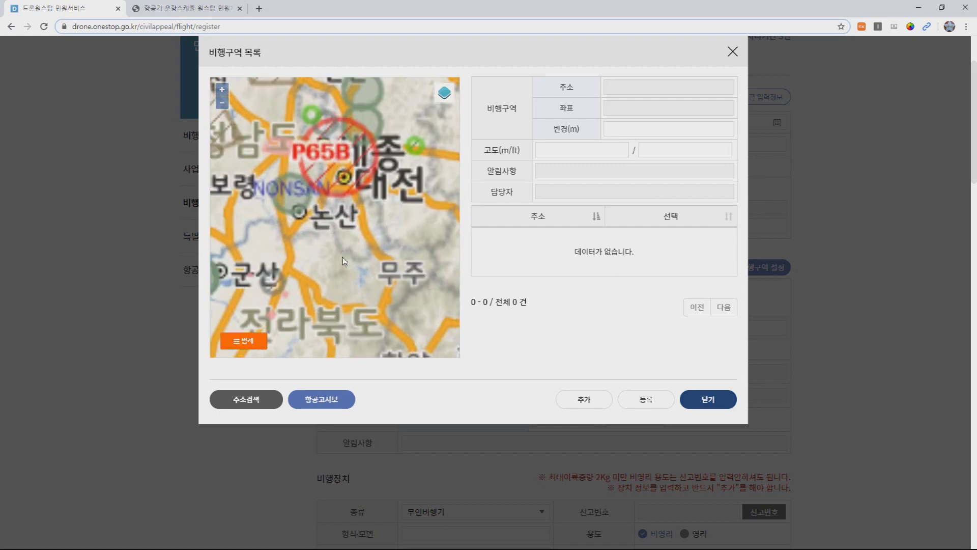
drag(363, 230, 346, 175)
scroll(334, 183, up, 2)
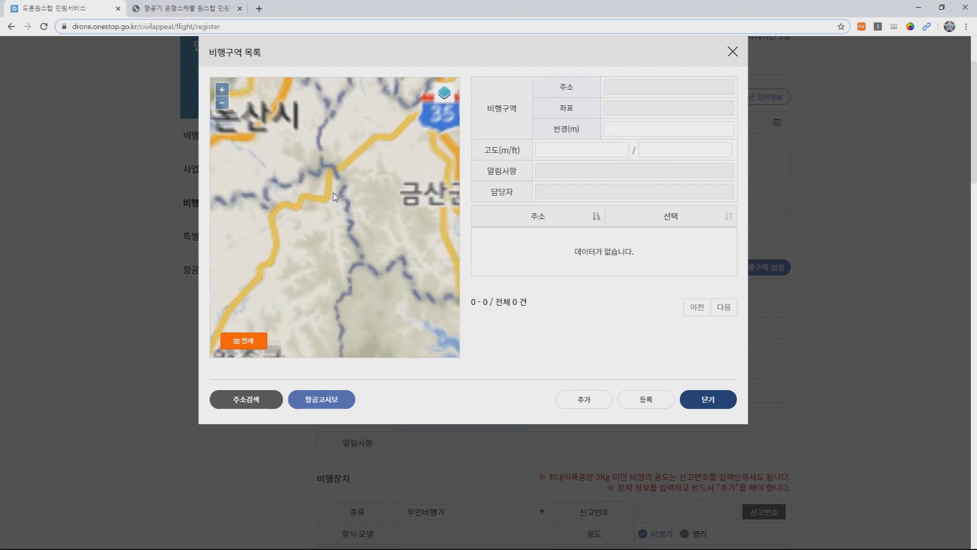
drag(300, 234, 380, 169)
drag(358, 209, 294, 127)
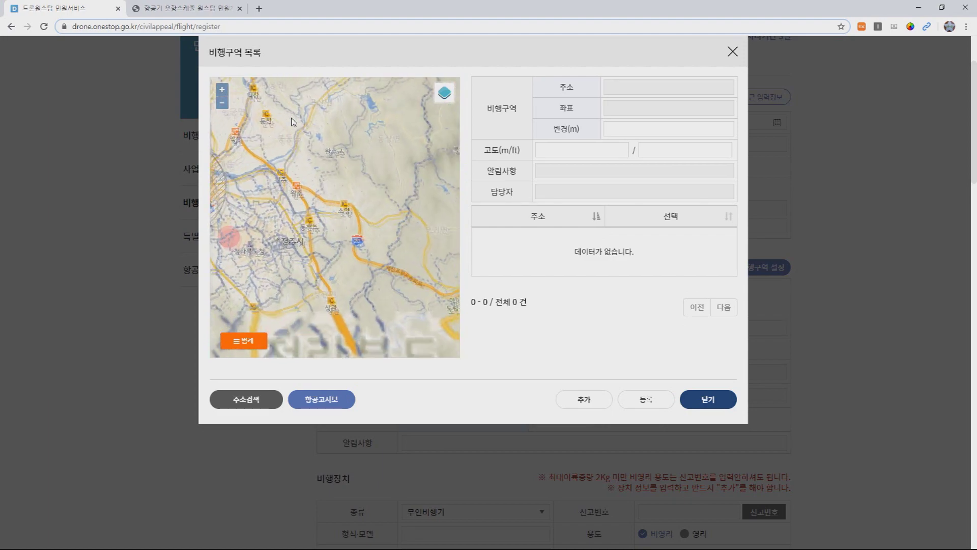
drag(276, 182, 324, 171)
scroll(322, 168, up, 3)
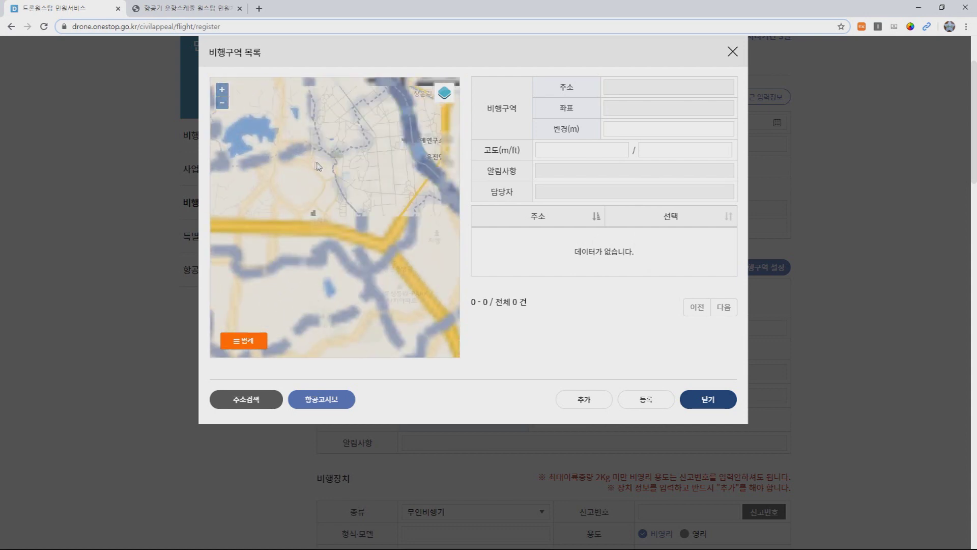
drag(325, 164, 334, 121)
drag(334, 239, 355, 135)
scroll(351, 195, up, 2)
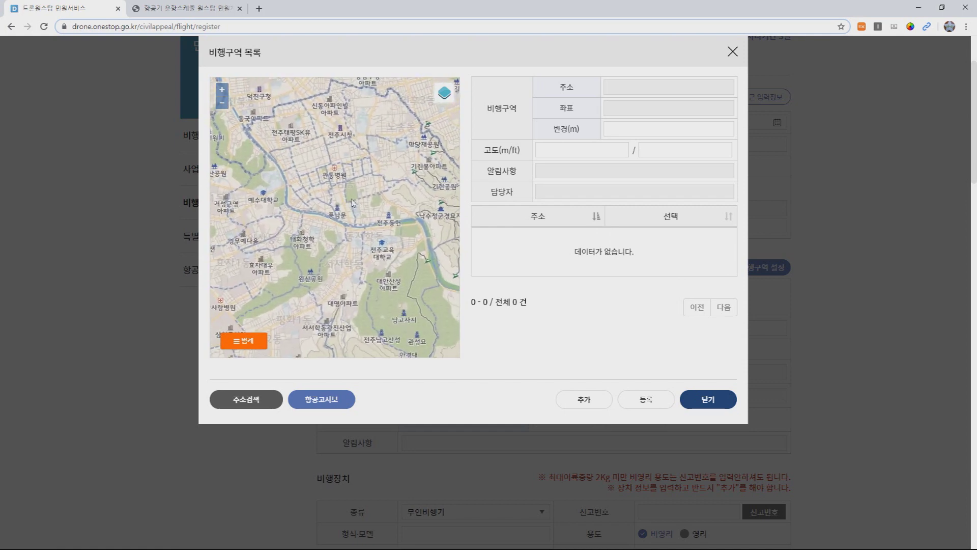
scroll(357, 201, up, 1)
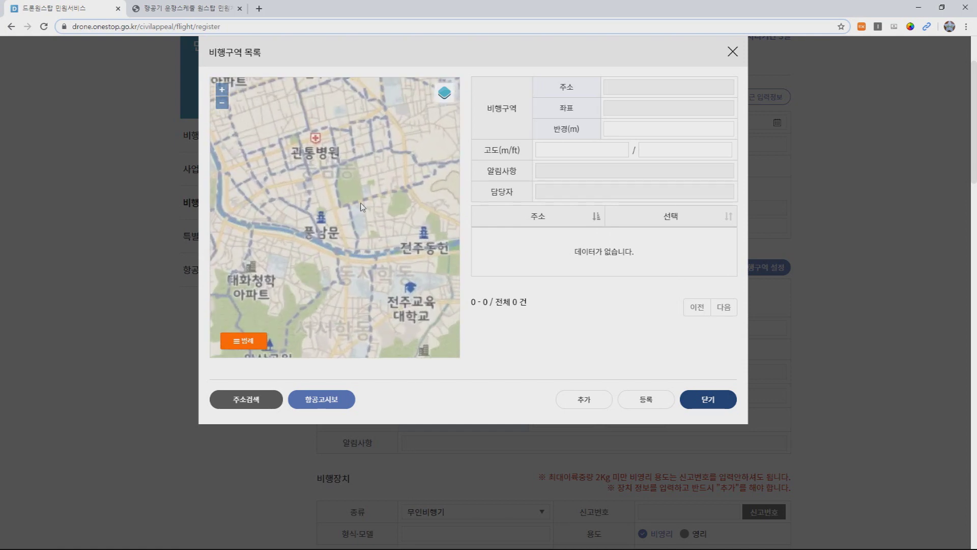
click(325, 219)
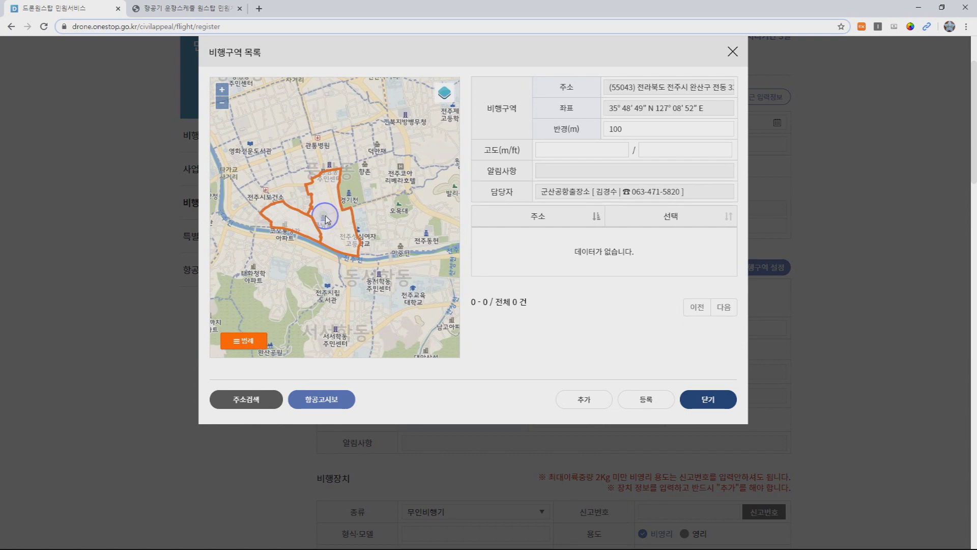
Step: Set the flight-area radius to 999 m
double_click(624, 127)
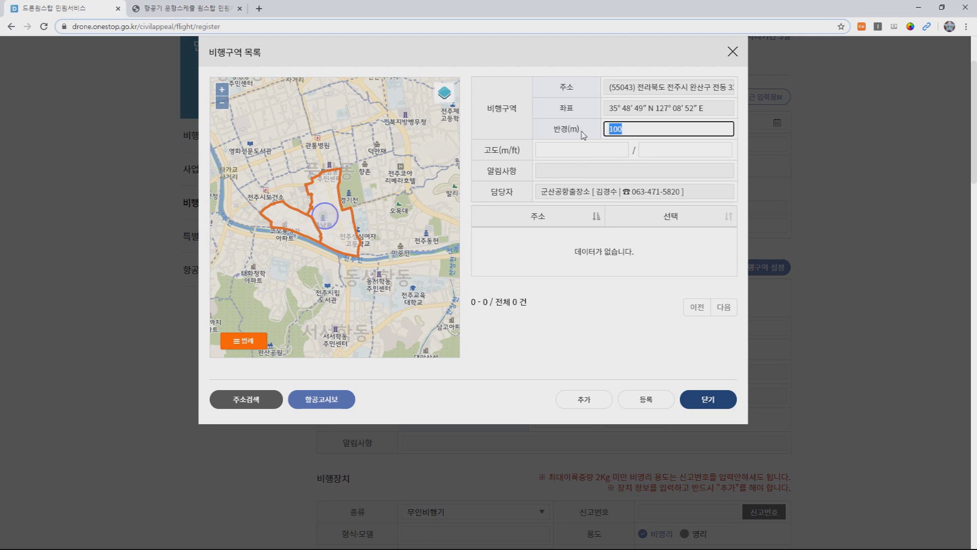
text(100)
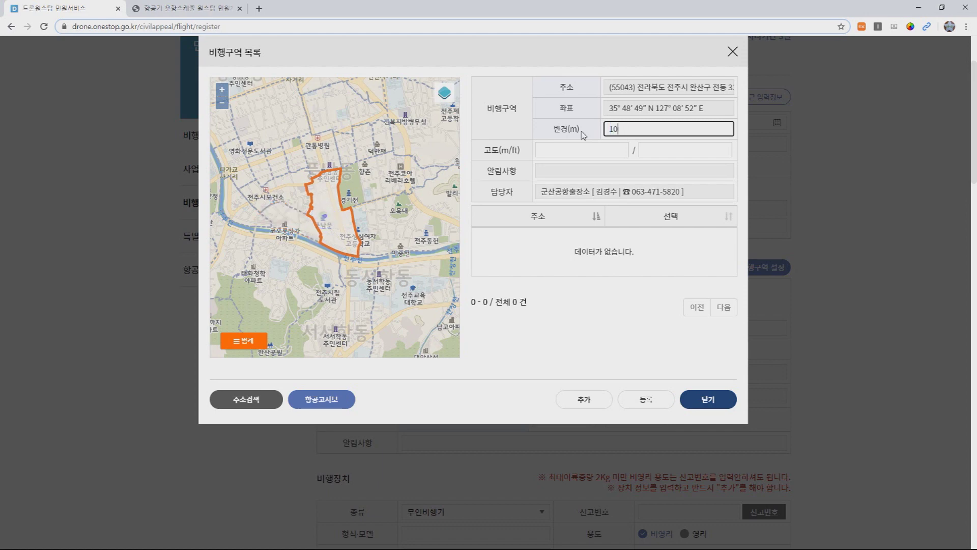
key(BackSpace)
key(BackSpace)
text(0)
text(9)
key(BackSpace)
key(BackSpace)
key(BackSpace)
text(999)
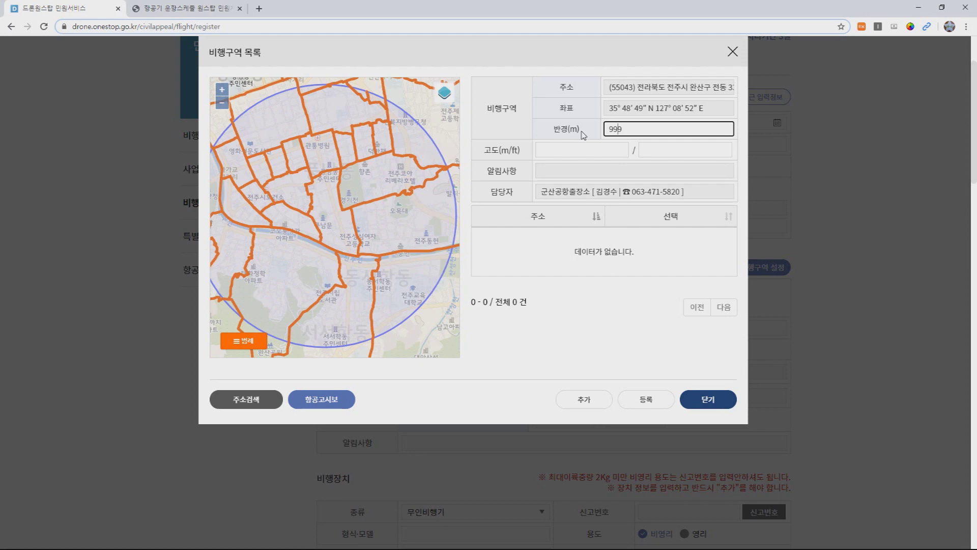
scroll(349, 212, down, 1)
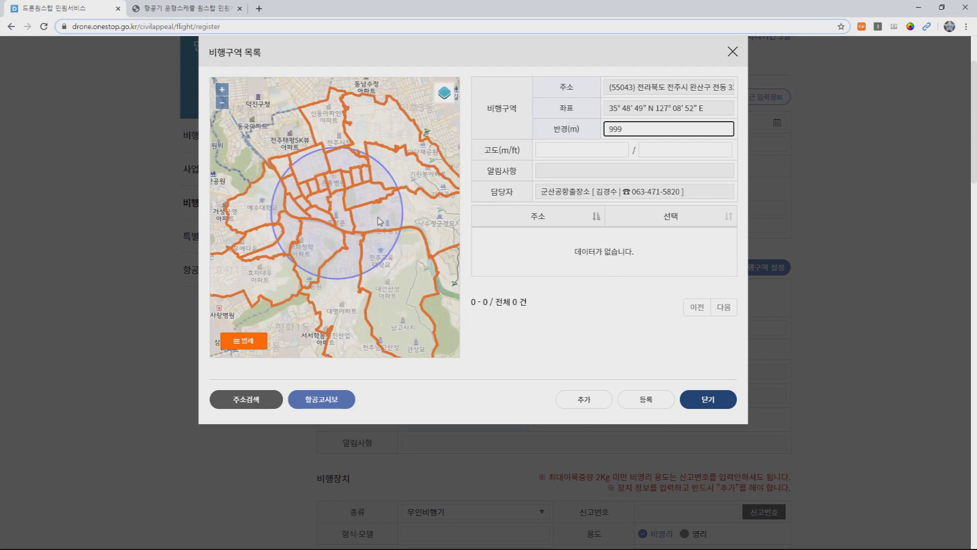
scroll(379, 224, up, 1)
scroll(374, 232, down, 1)
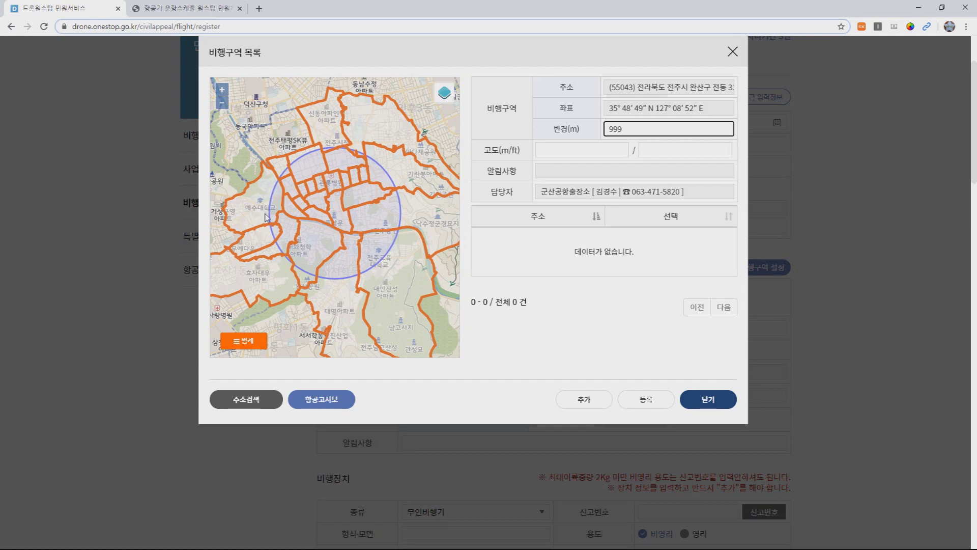
click(307, 216)
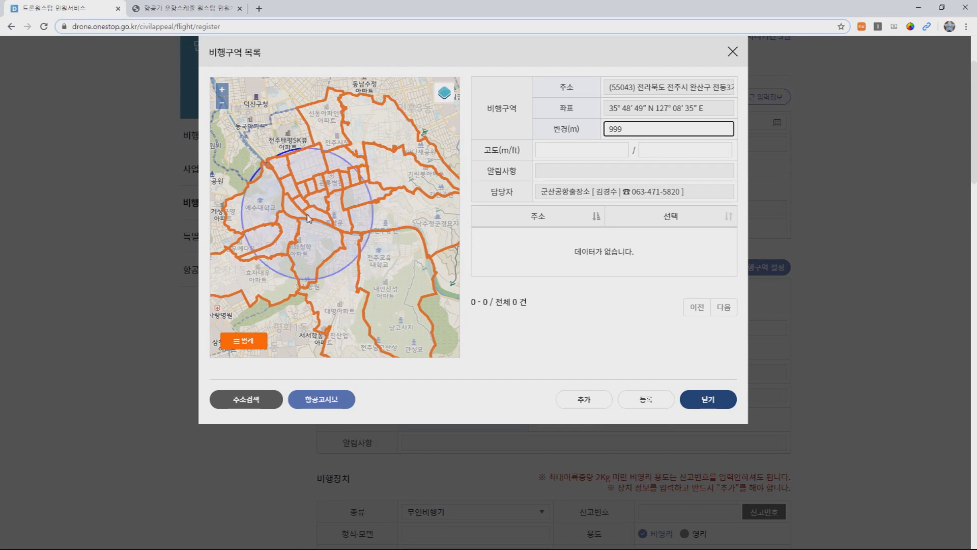
click(349, 239)
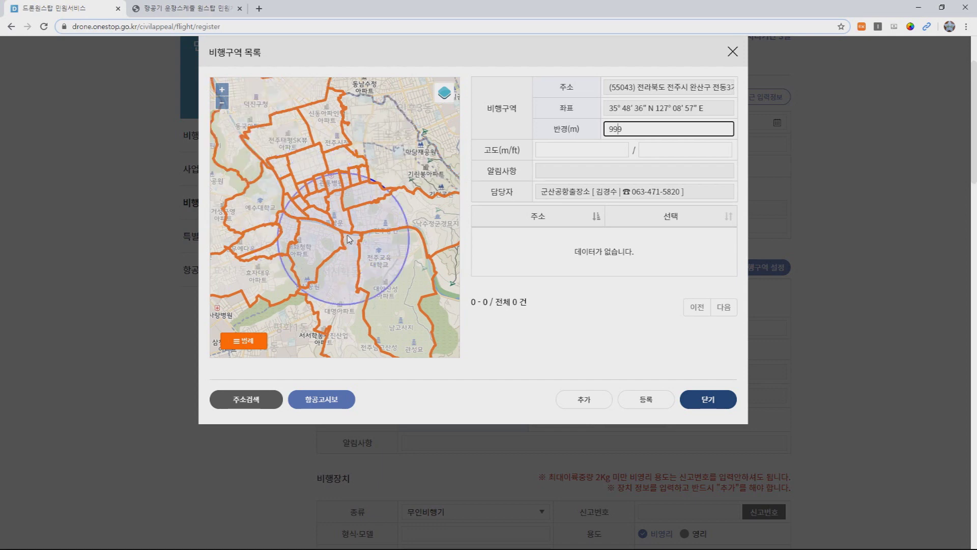
click(351, 206)
click(321, 203)
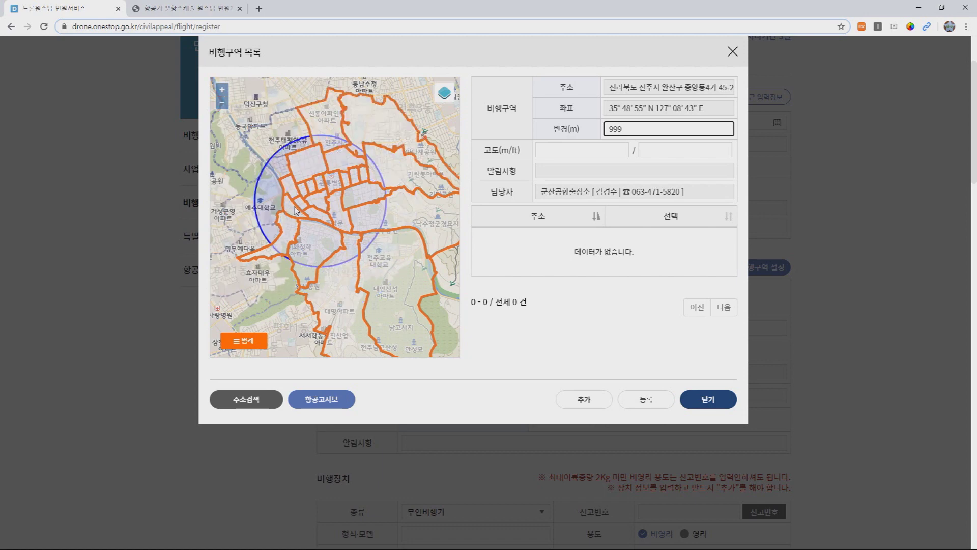
Step: Enter a 150 m altitude and add the area to the flight-area list
click(550, 149)
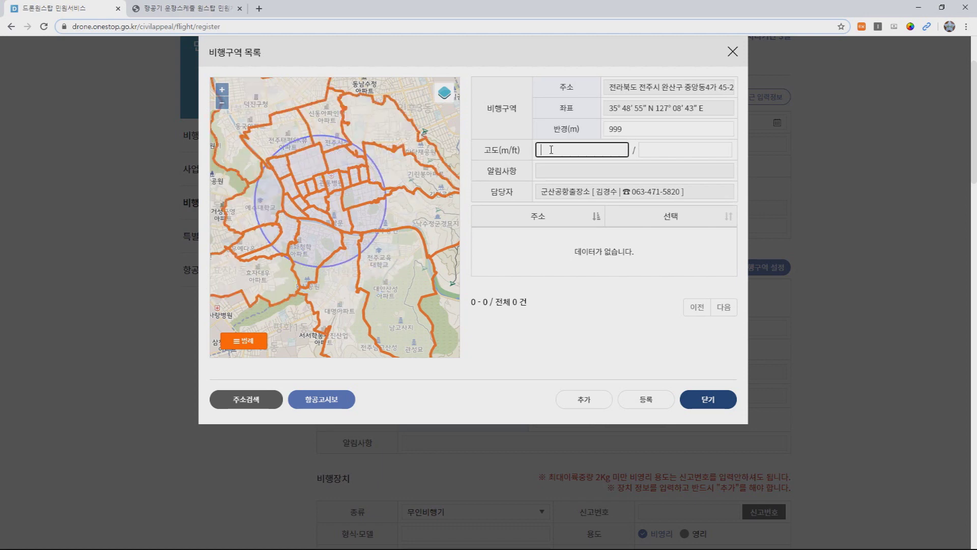
text(150)
click(569, 162)
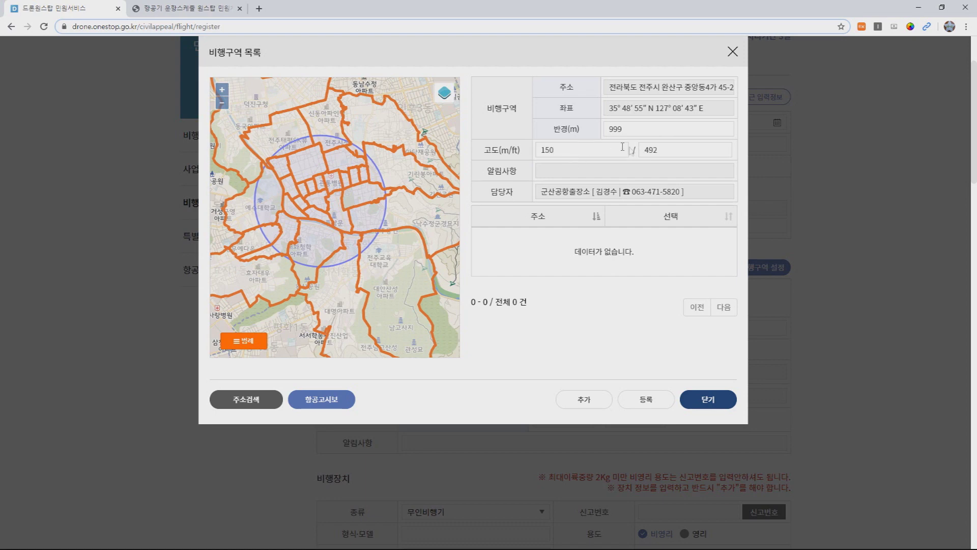
click(601, 168)
click(584, 402)
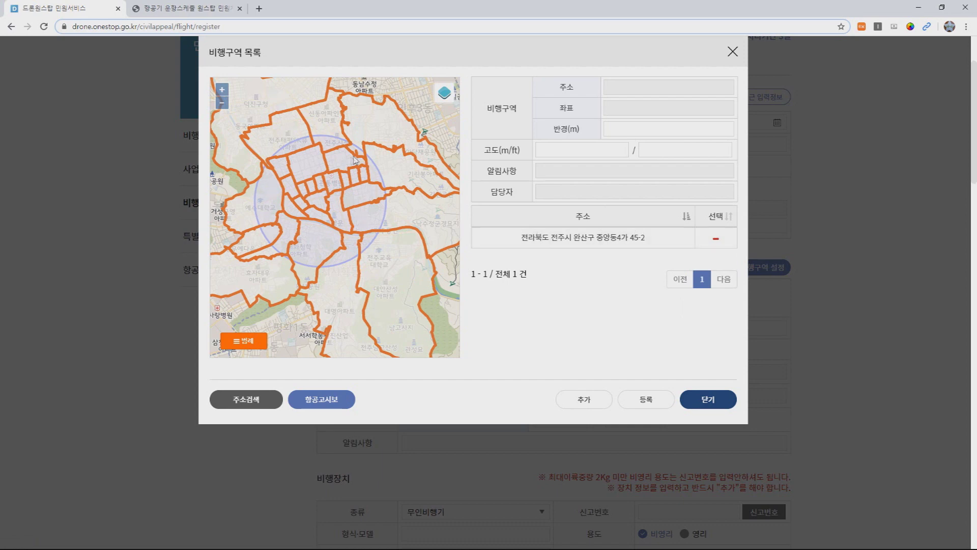
drag(400, 159, 432, 276)
drag(304, 200, 407, 215)
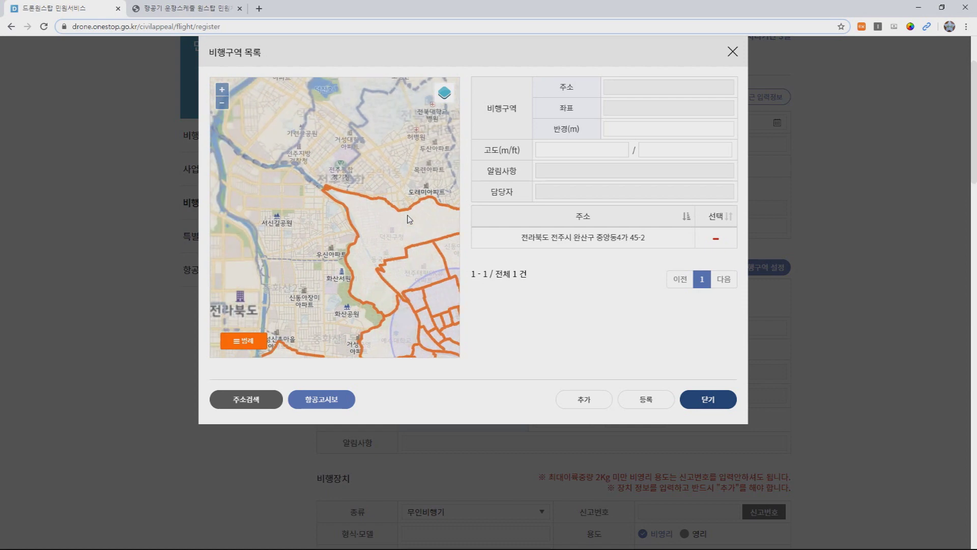
drag(295, 171, 310, 212)
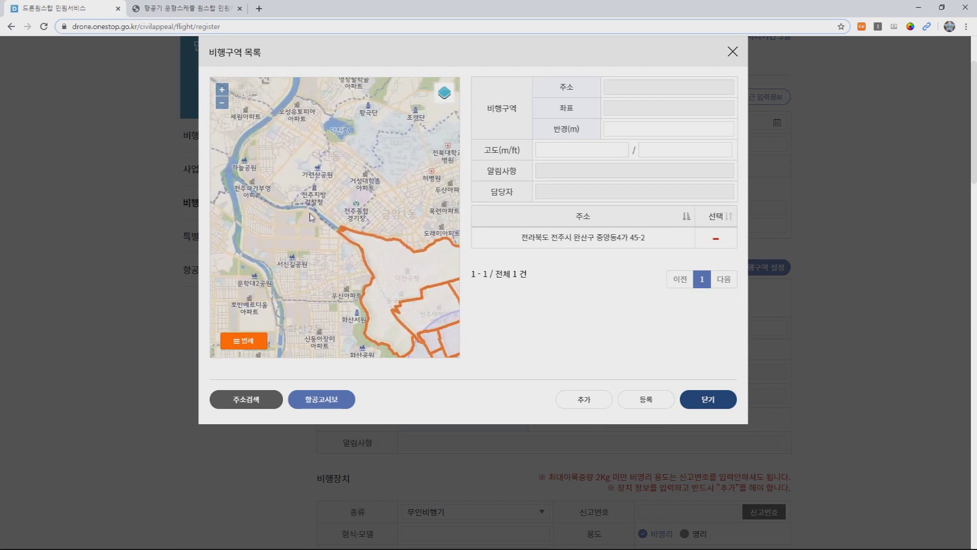
drag(377, 208, 334, 233)
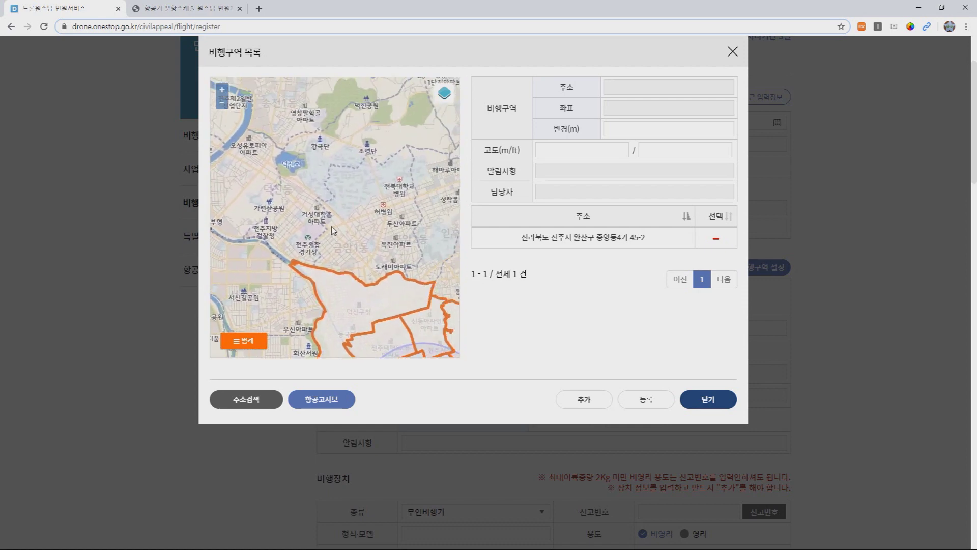
click(351, 190)
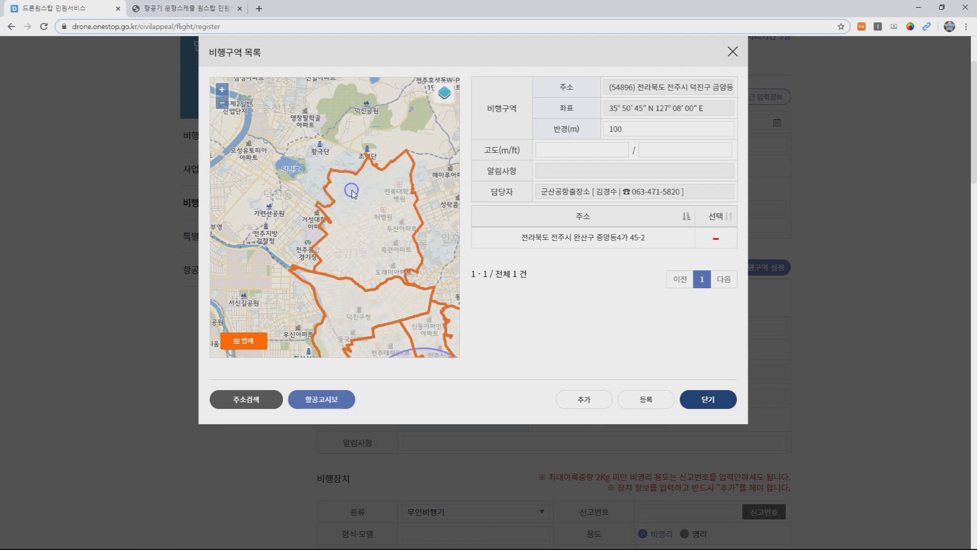
Step: Give it a 999 m radius and 150 m altitude, then add it to the list
drag(647, 133, 542, 134)
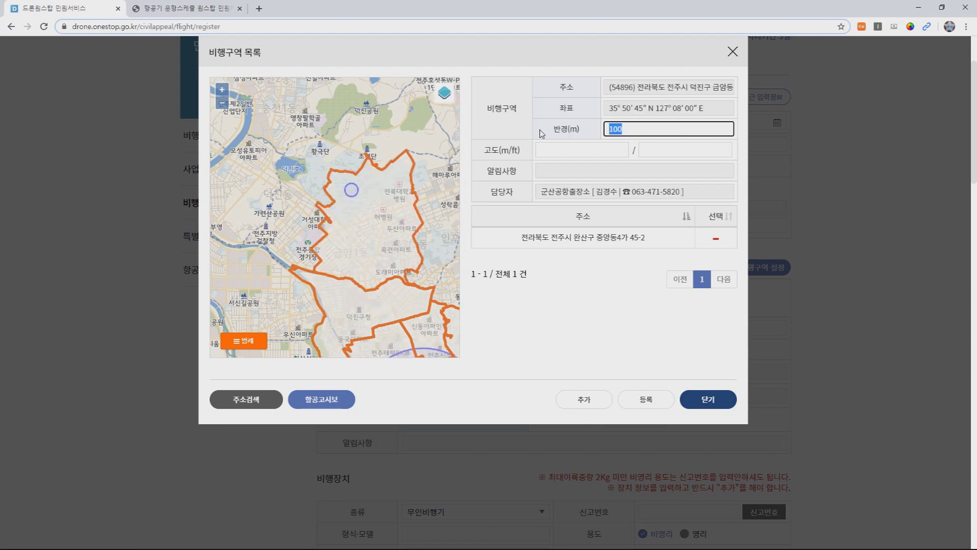
text(999)
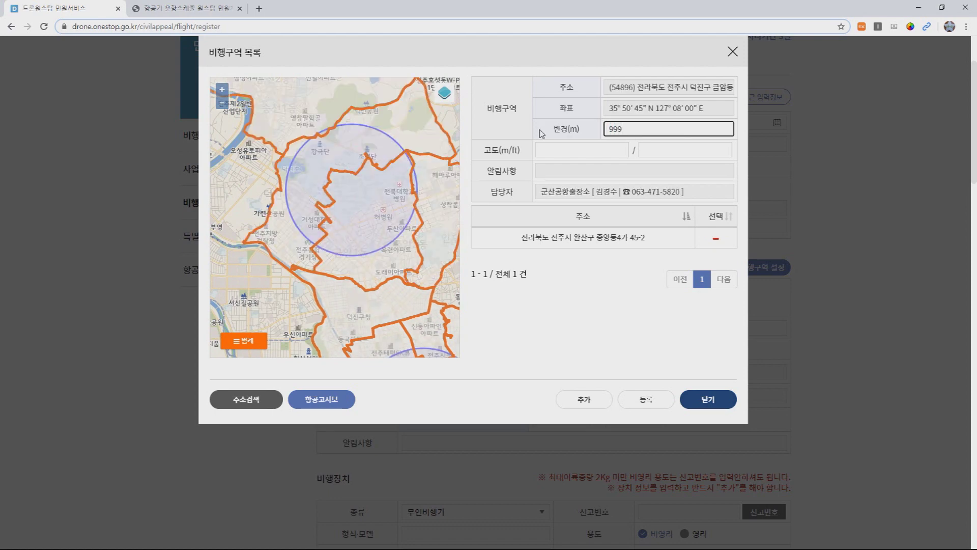
click(546, 151)
text(1)
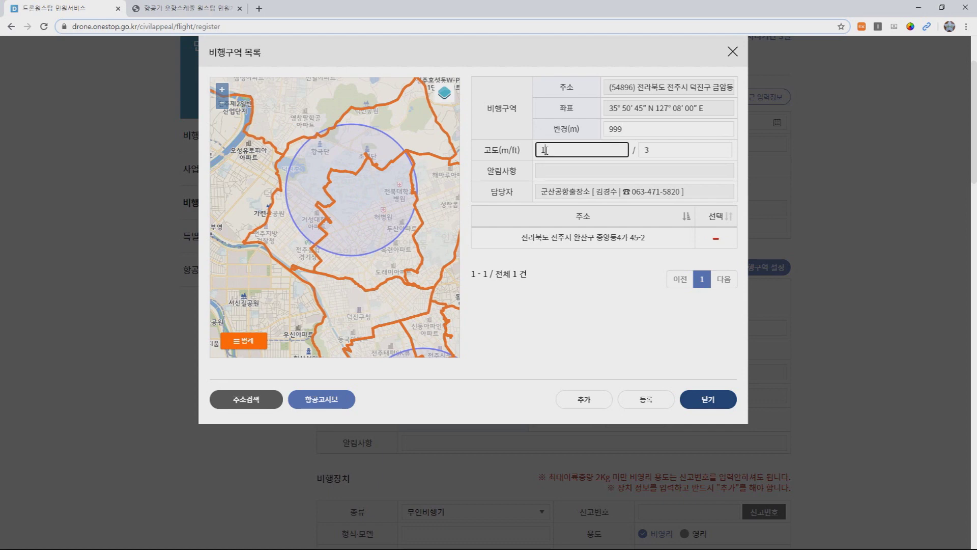
text(50)
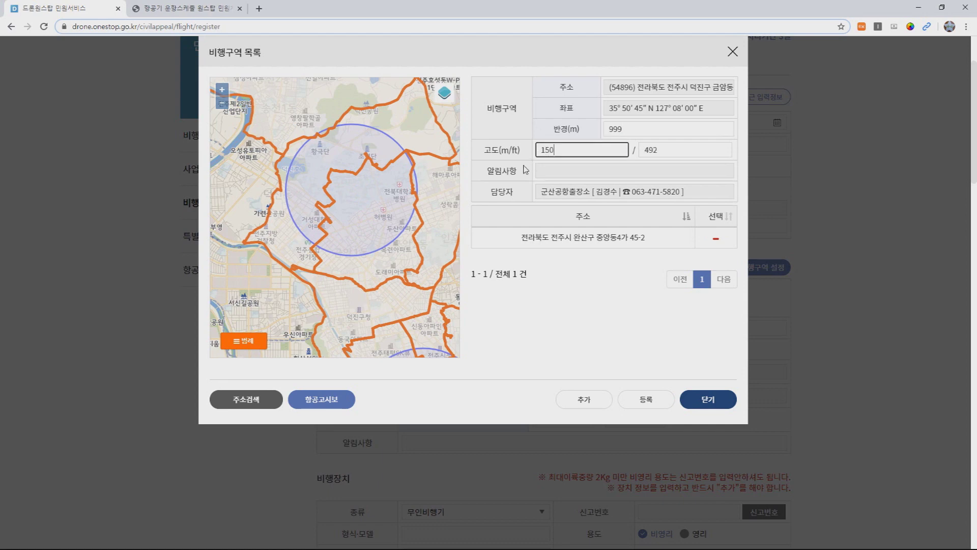
click(602, 400)
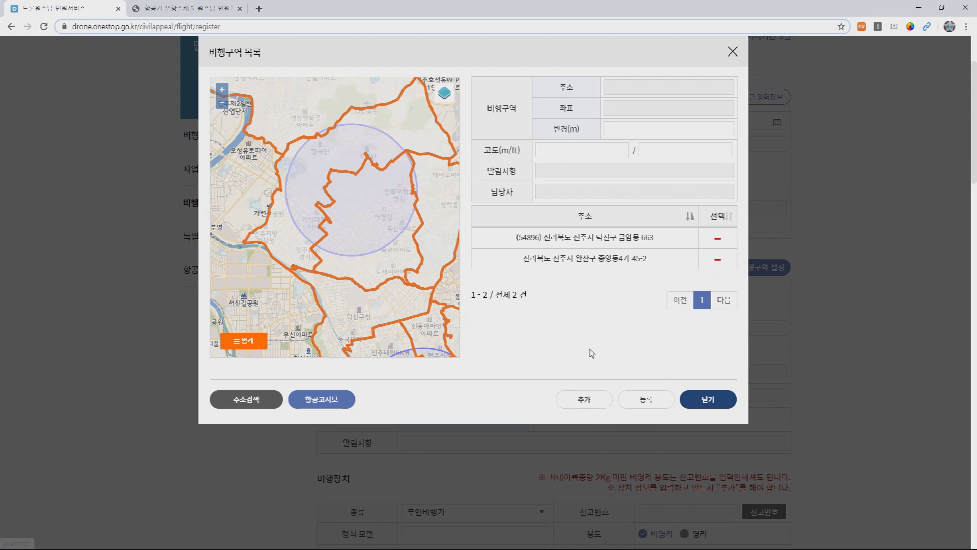
Step: Check both circles against the HONGSAN zone, then register the two areas into the form
scroll(406, 264, down, 1)
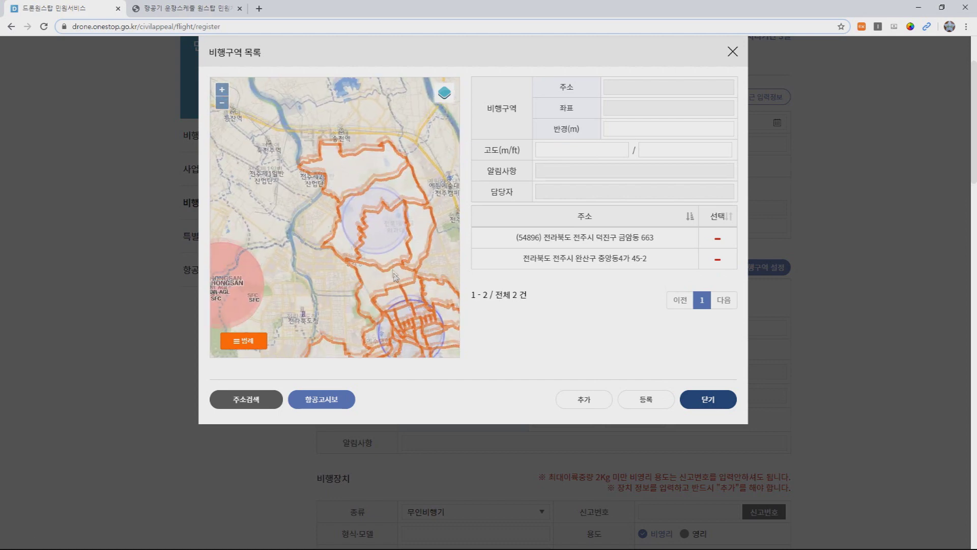
drag(397, 282, 385, 244)
scroll(391, 243, down, 1)
scroll(391, 247, up, 1)
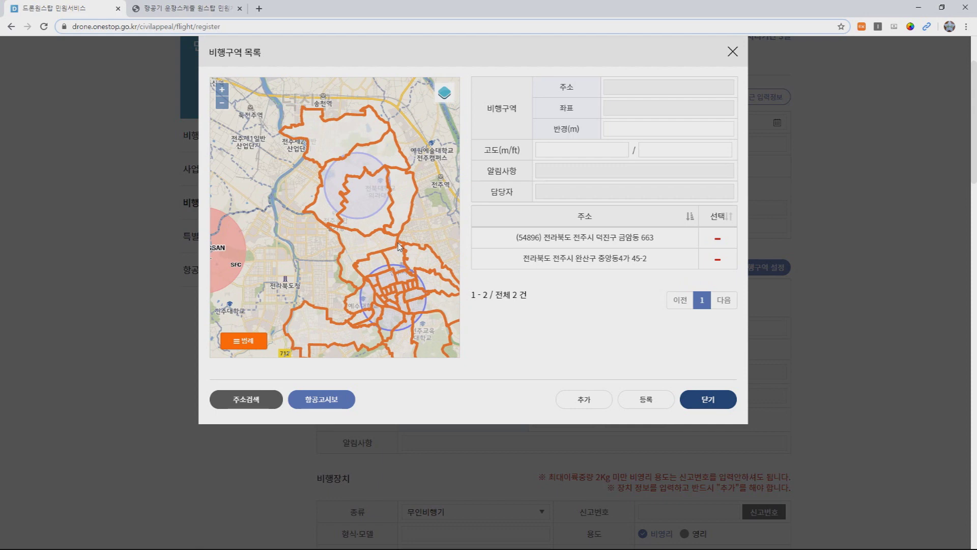
drag(296, 243, 335, 250)
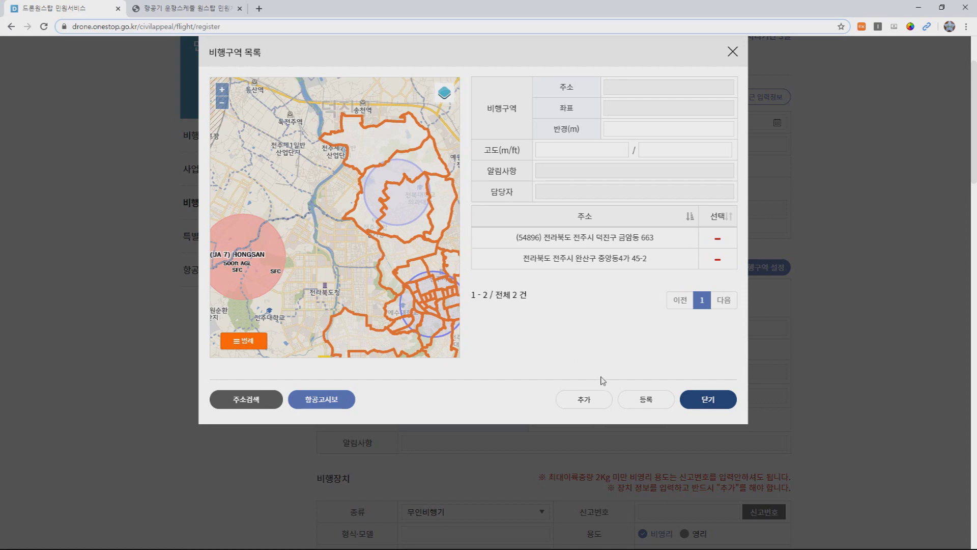
click(630, 397)
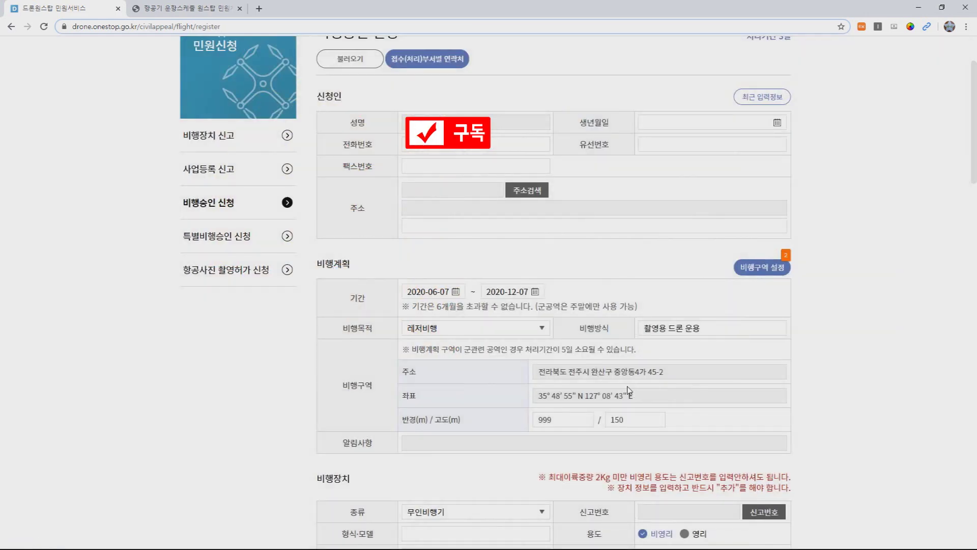
Step: Reopen the flight-area list and register the two areas again
click(761, 268)
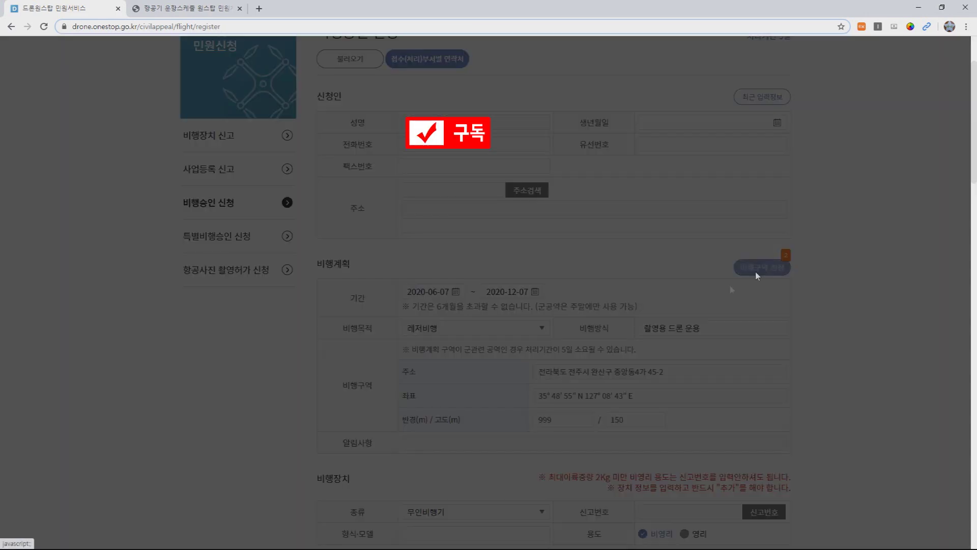
click(649, 396)
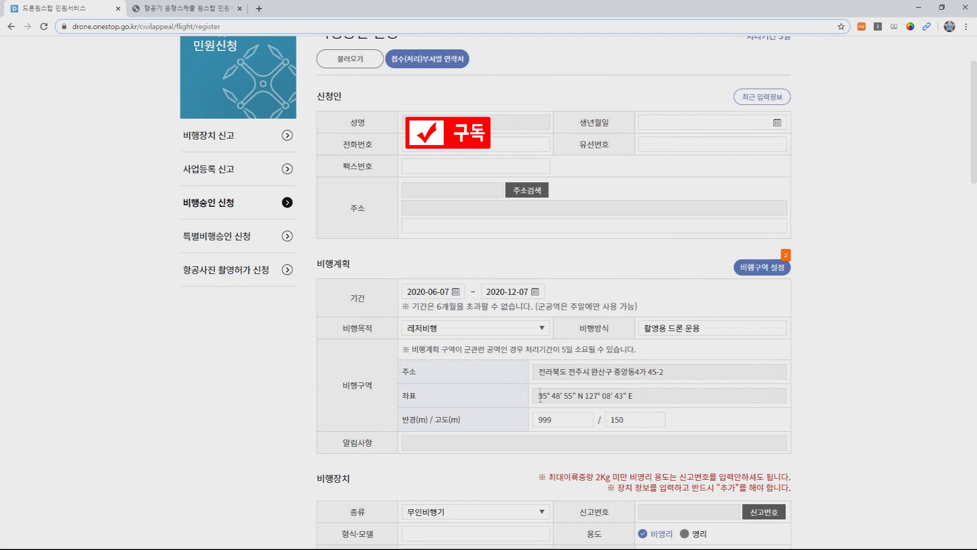
scroll(559, 370, down, 2)
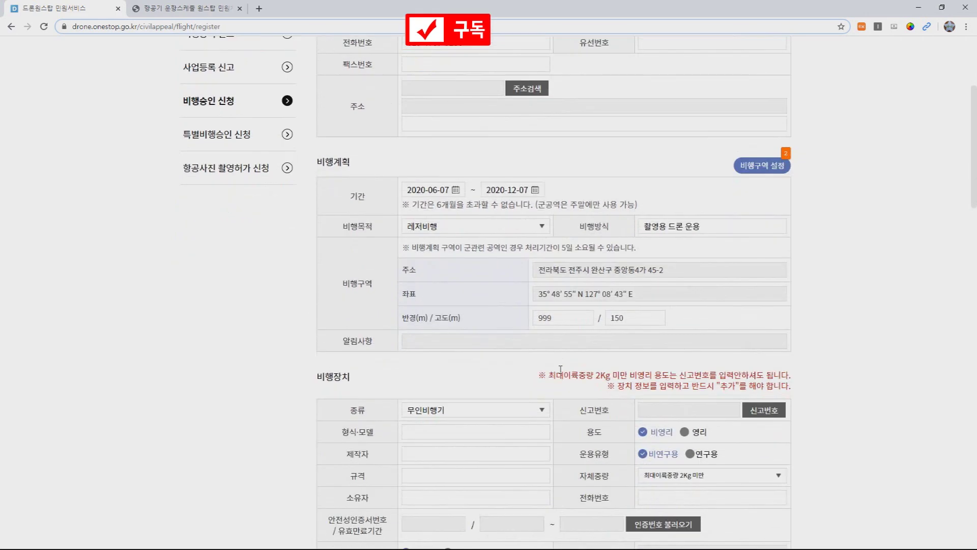
scroll(554, 376, down, 1)
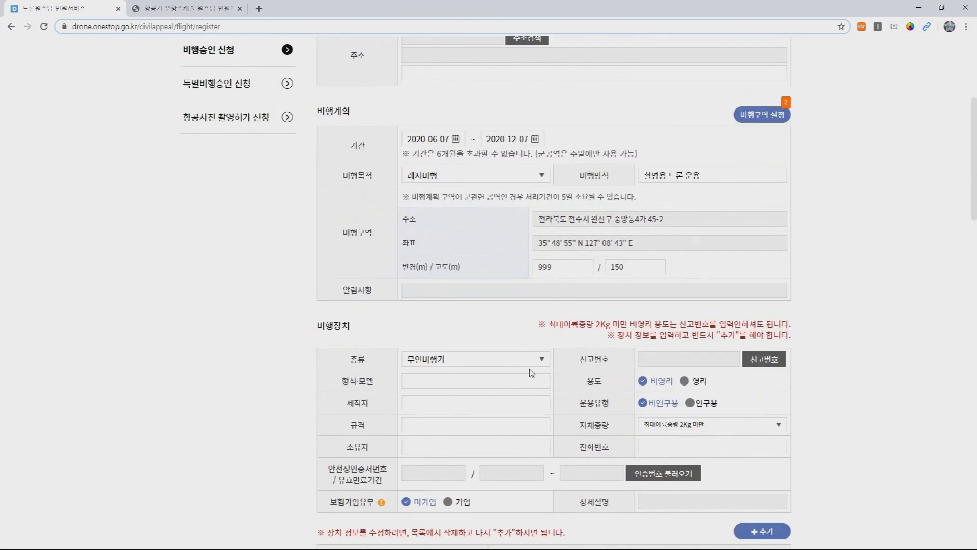
Step: Set the aircraft type to 무인멀티콥터
click(533, 364)
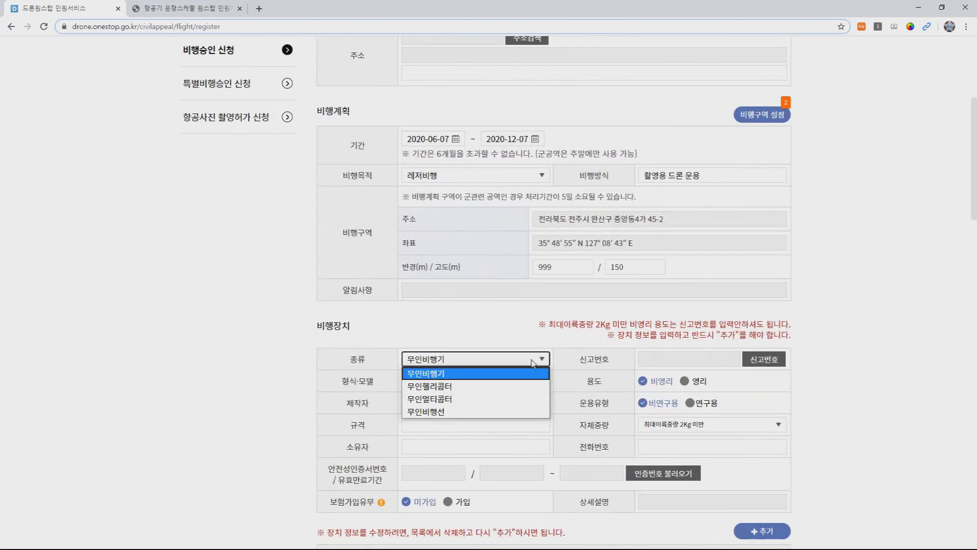
click(447, 402)
scroll(670, 355, down, 1)
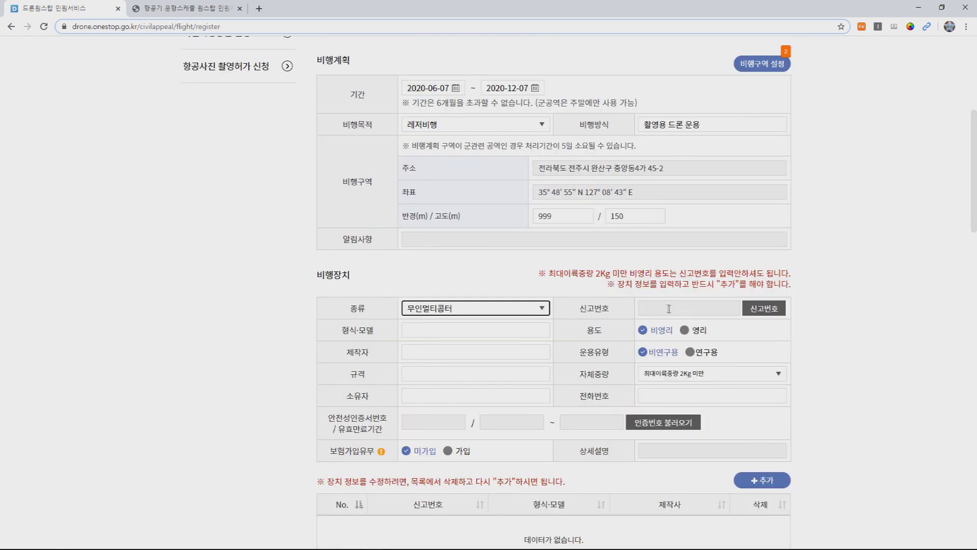
drag(593, 269, 667, 275)
click(668, 275)
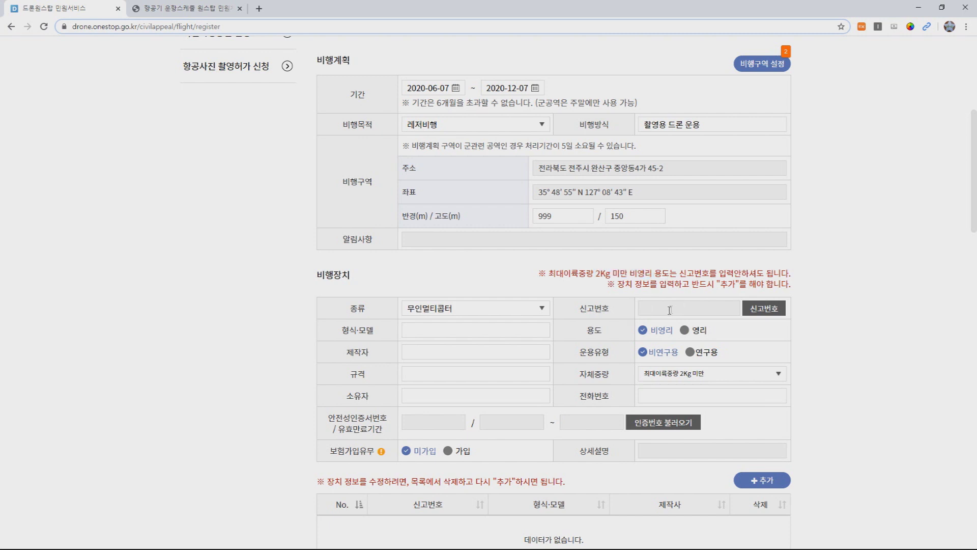
Step: Enter model 매빅 에어2 and manufacturer dji for the flight device
click(493, 336)
text(매빅 에어2)
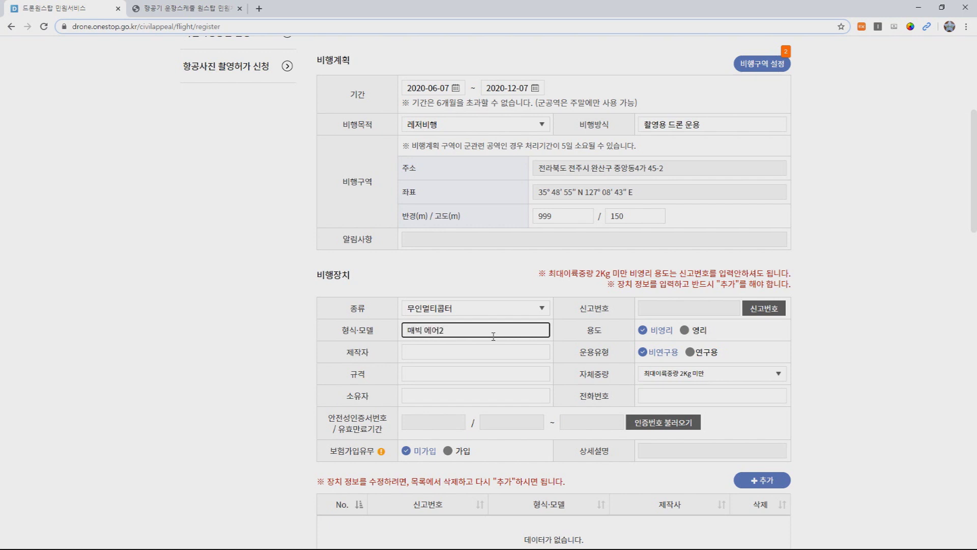
click(493, 358)
text(djf)
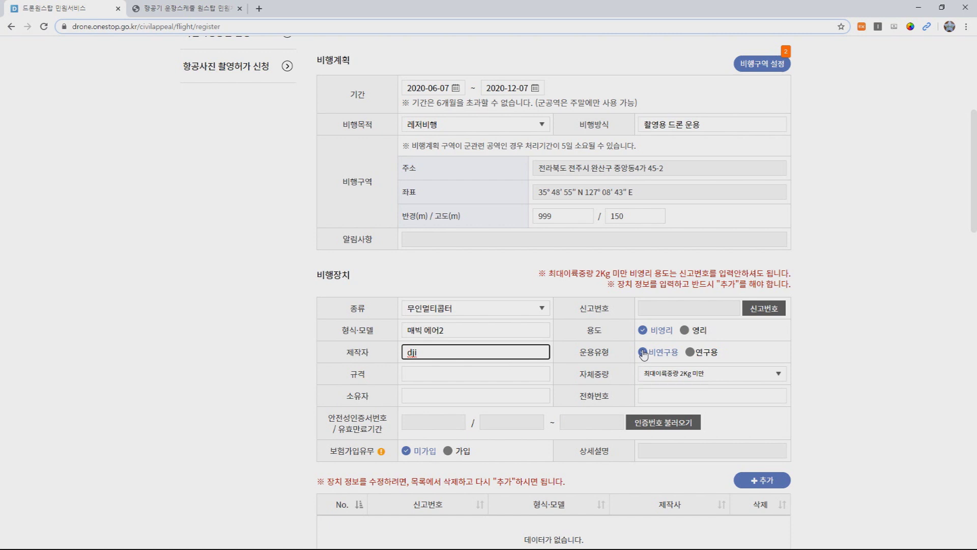
click(482, 378)
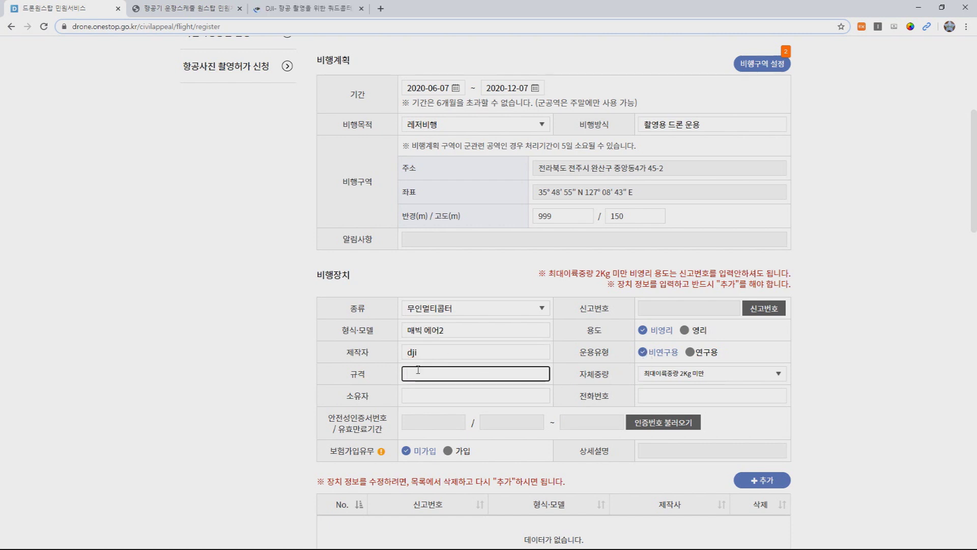
Step: Copy the Mavic Air 2's 183×253×77 mm size from DJI's specs into the 규격 field
click(307, 8)
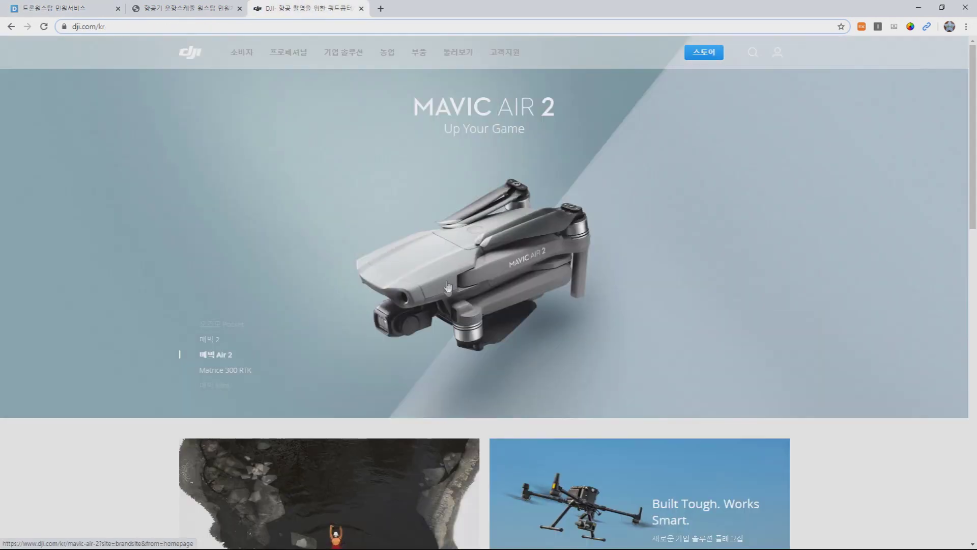
click(449, 271)
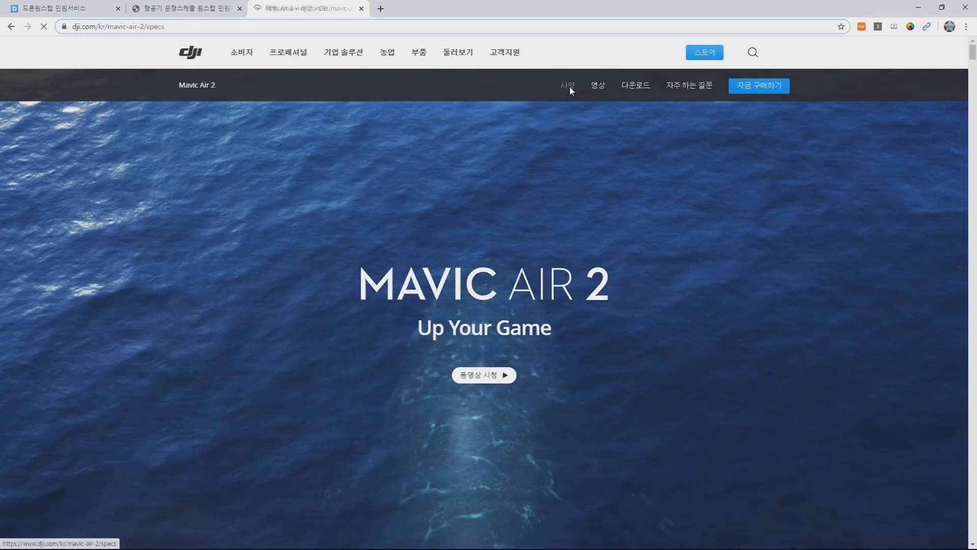
click(570, 88)
drag(339, 283, 403, 283)
key(ctrl+c)
click(66, 8)
key(ctrl+v)
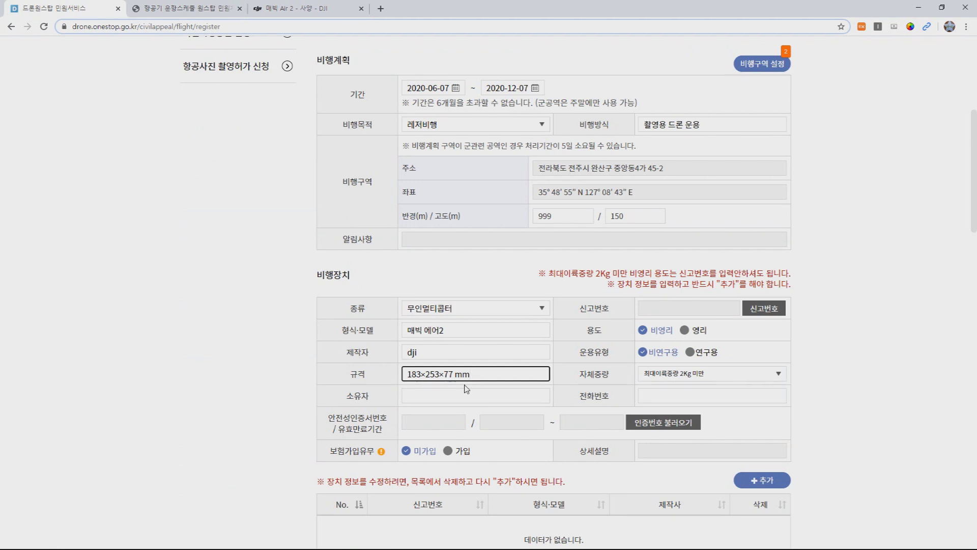
Step: Fill in the owner's name and phone number, leaving the self-weight option unchanged
click(679, 376)
click(678, 376)
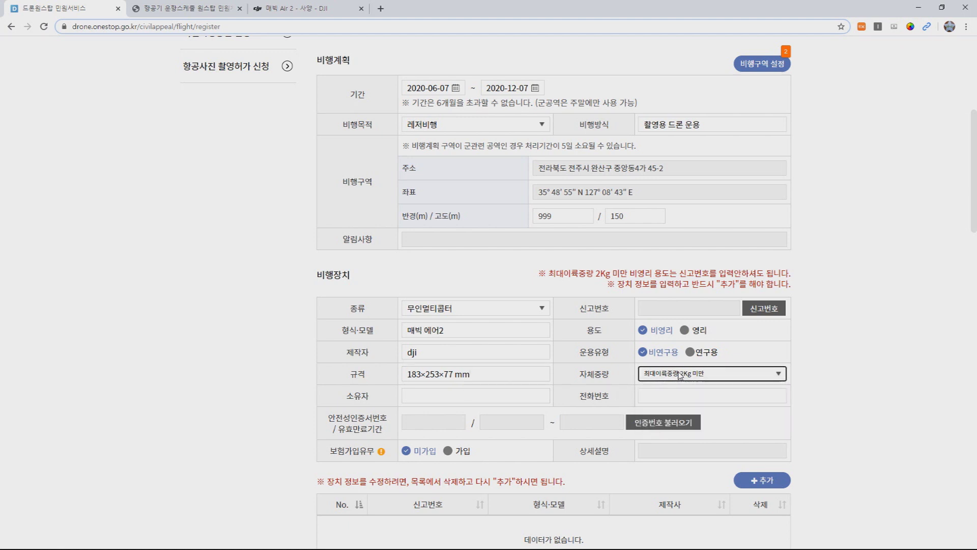
click(447, 393)
text(내이름~)
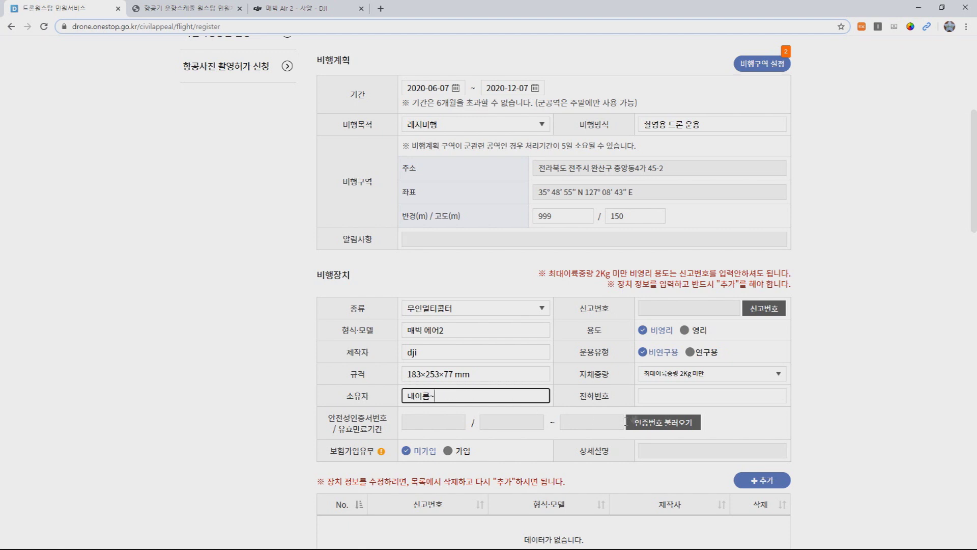
click(663, 395)
text(010-1234-5678)
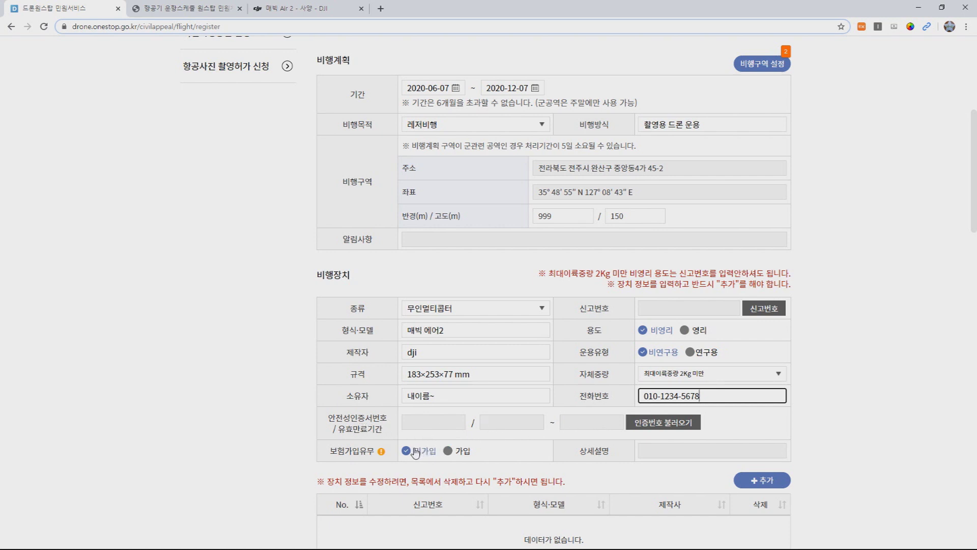
Step: Add the 매빅 에어2 by dji to the flight-device list
scroll(720, 450, down, 1)
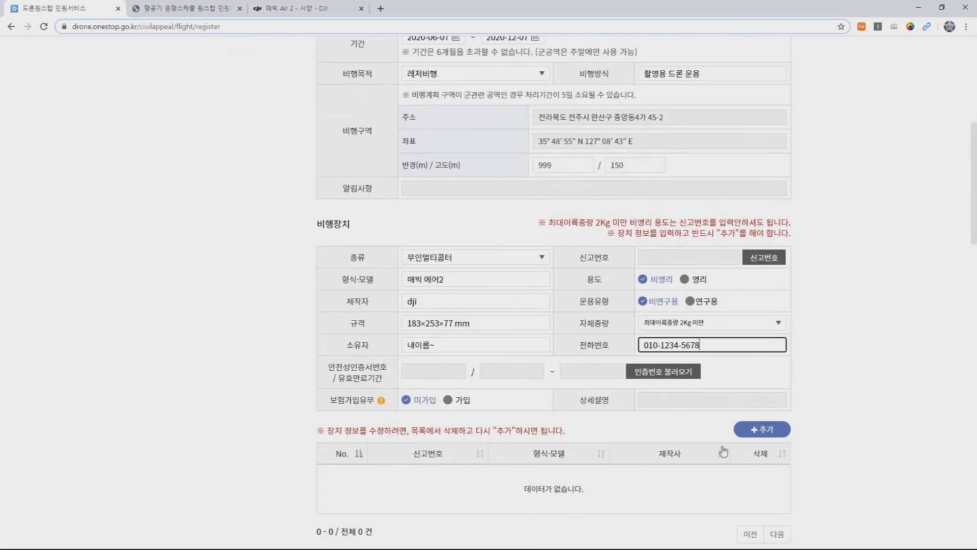
click(751, 433)
scroll(749, 438, down, 1)
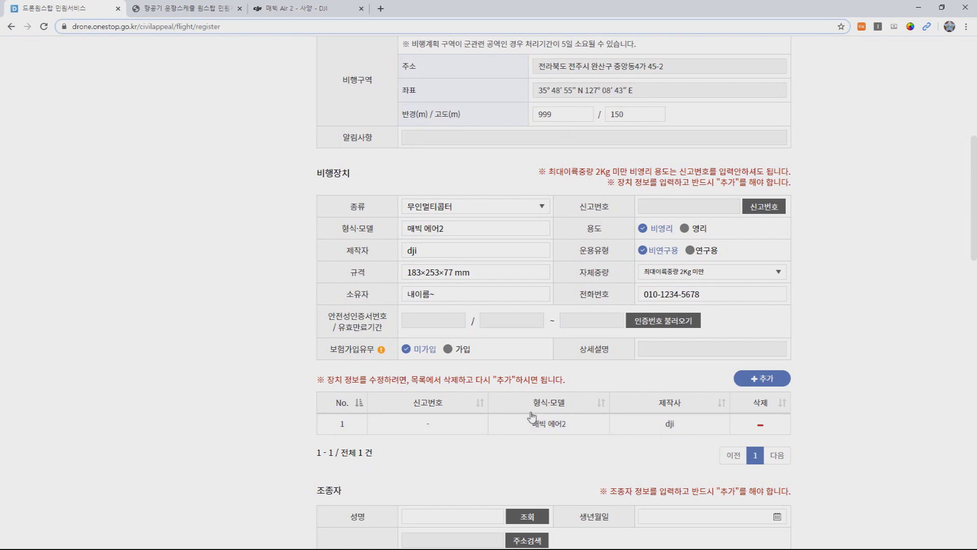
scroll(529, 410, up, 1)
Step: Select the 형식·모델 name so it can be replaced with fimi x8 se
triple_click(483, 281)
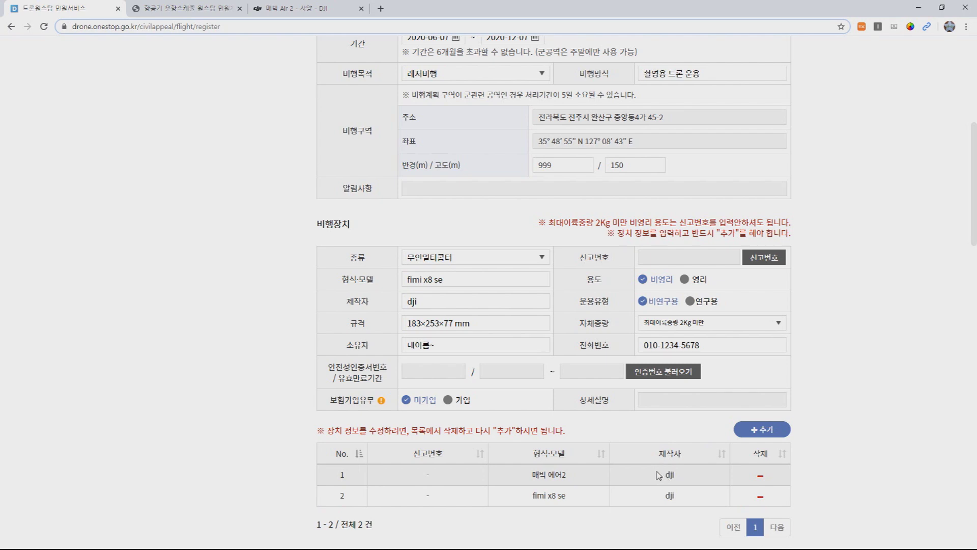
scroll(631, 460, down, 3)
scroll(603, 456, down, 2)
scroll(492, 327, down, 10)
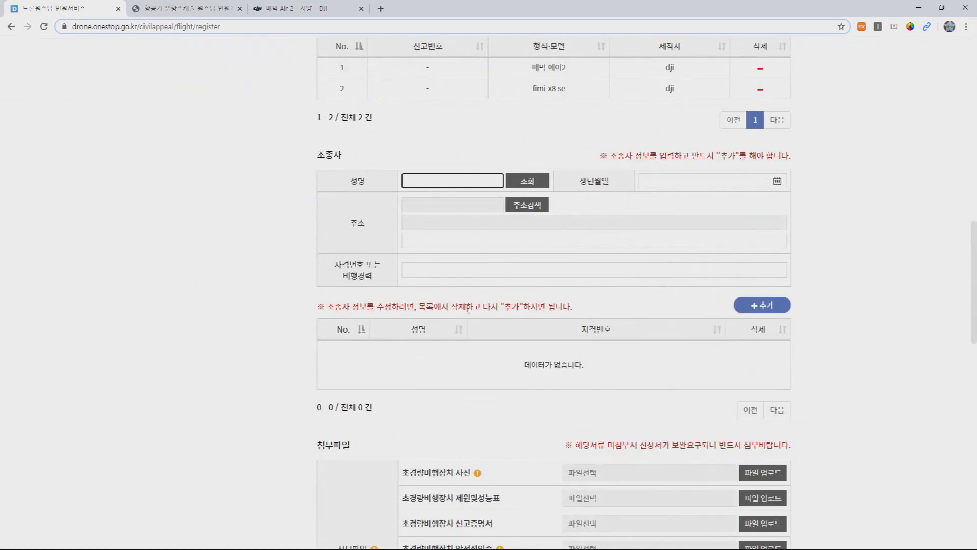
scroll(466, 308, up, 1)
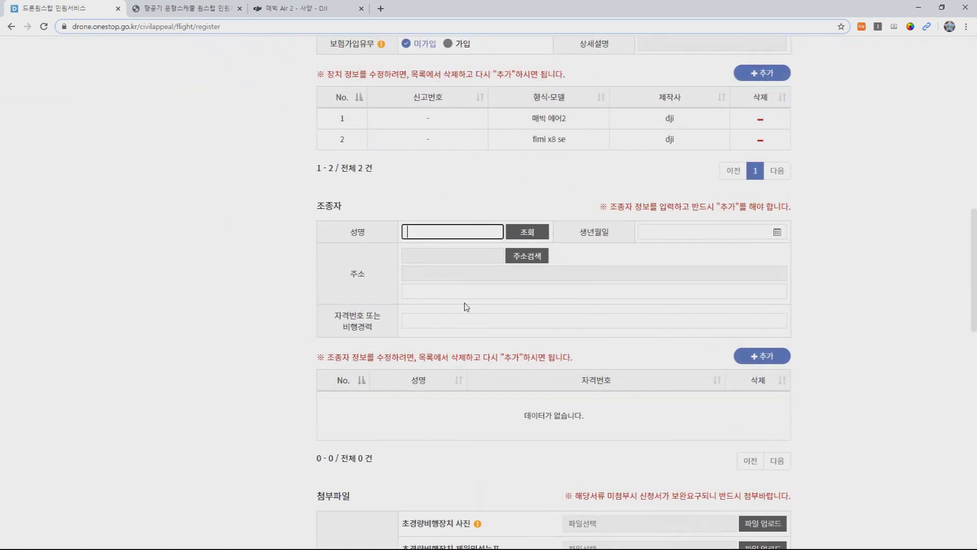
Step: Look up the pilot by name and enter flight experience '2017년 부터 촬영용 드론(팬텀3a) 등을 운용'
text(내이름)
click(537, 231)
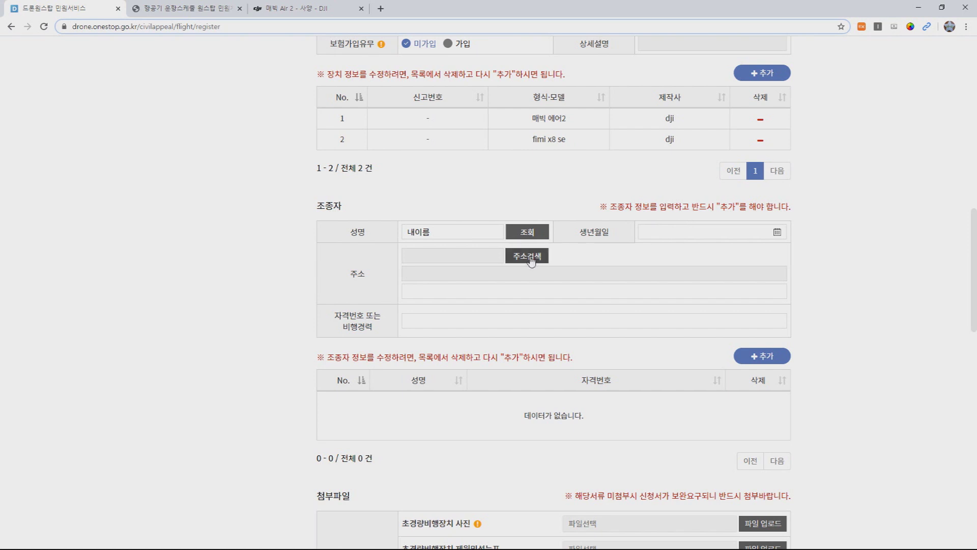
click(466, 321)
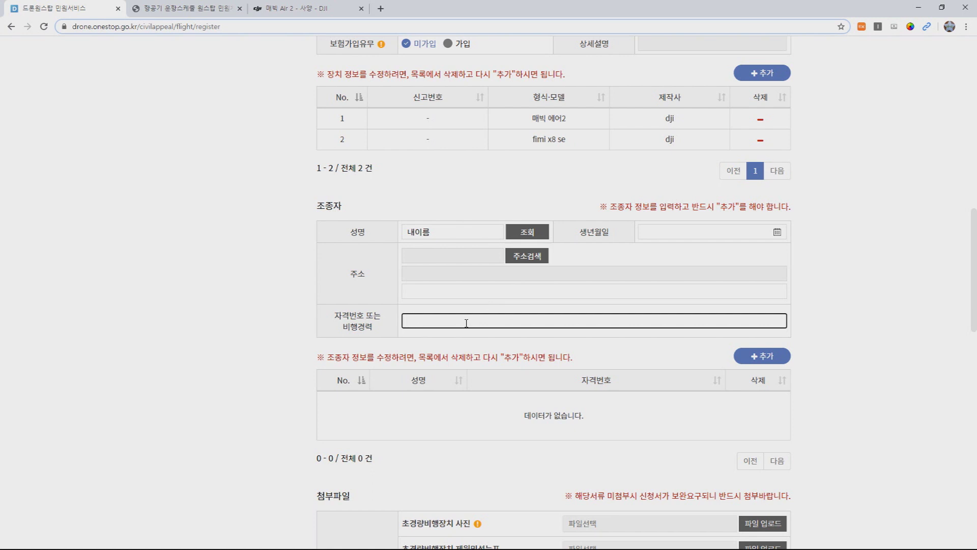
text(2017년 부터 촬영용 드론(팬텀3a) 등을 운용)
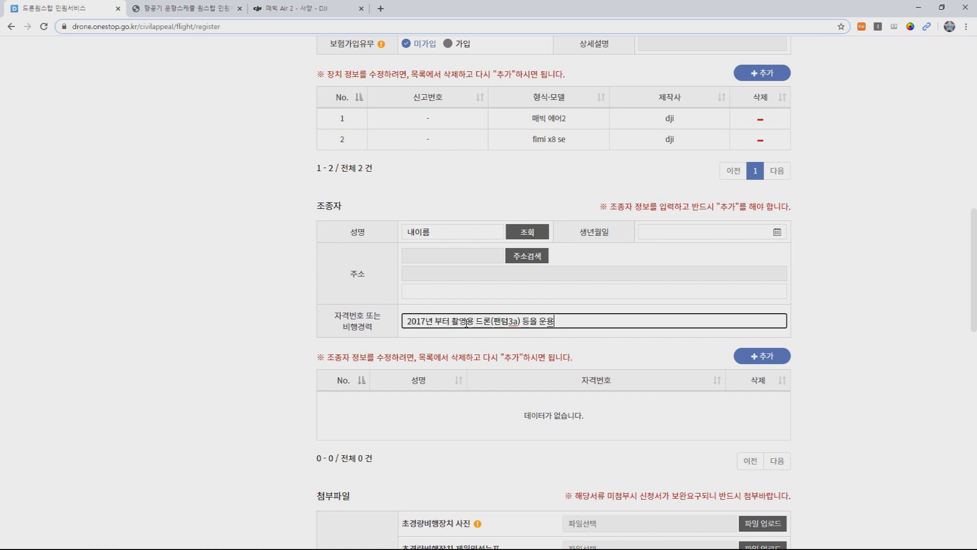
Step: Add the pilot to the list, then remove that new row again
click(765, 357)
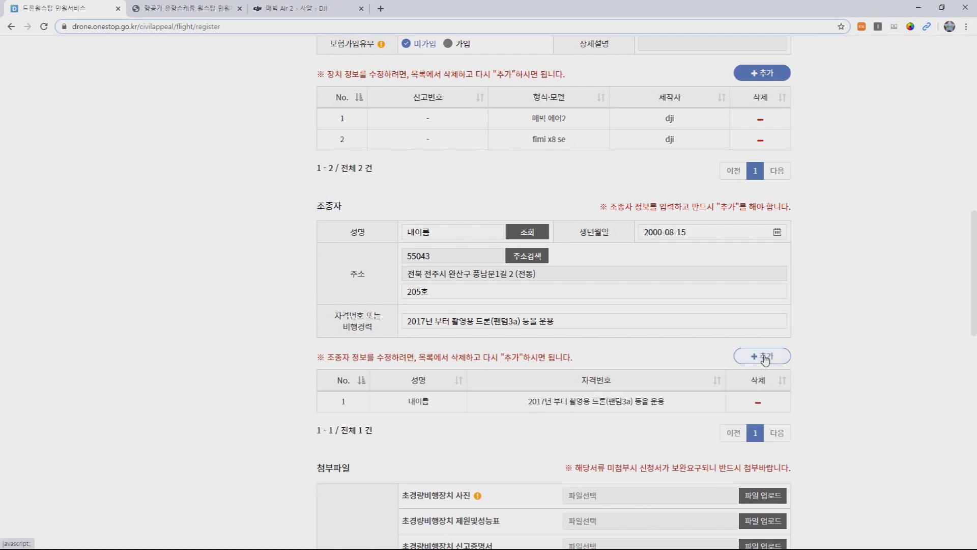
click(760, 402)
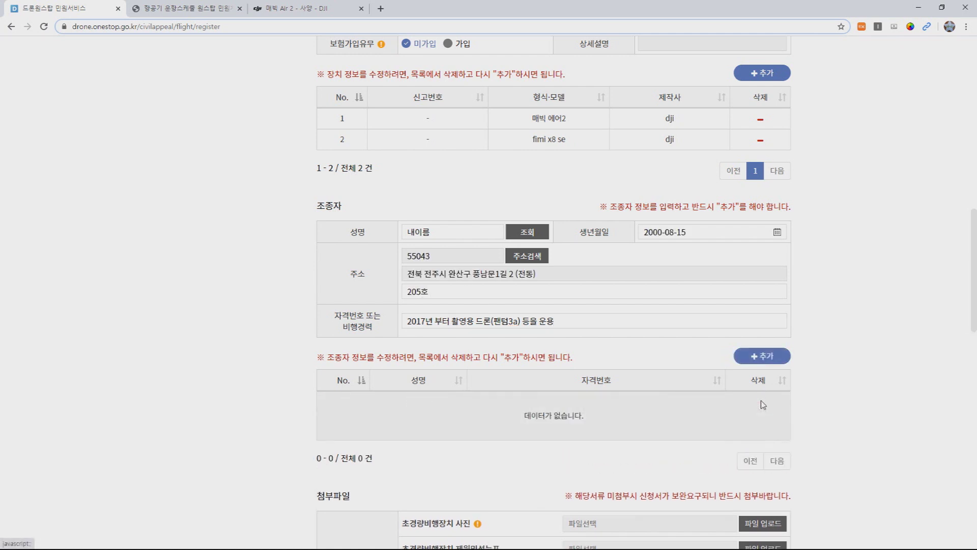
scroll(723, 313, down, 1)
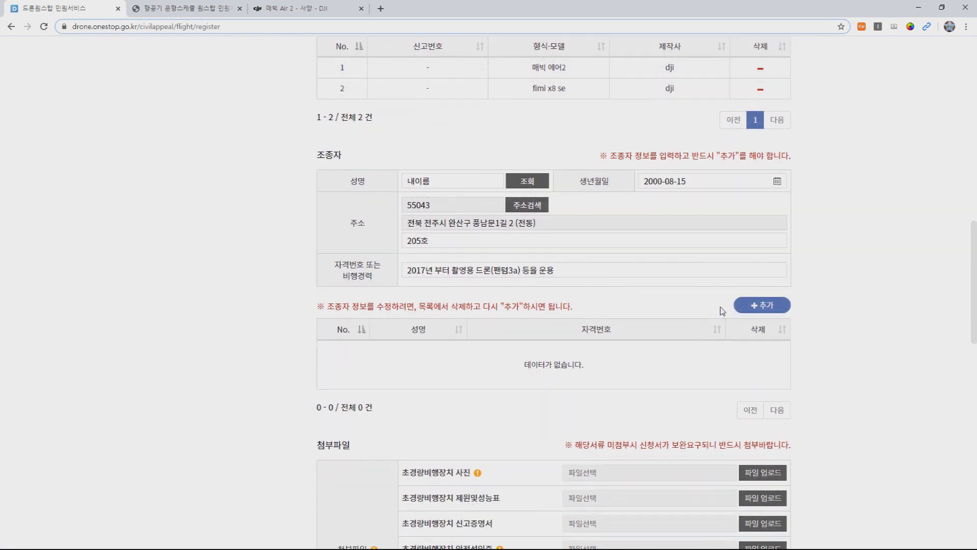
scroll(708, 308, down, 4)
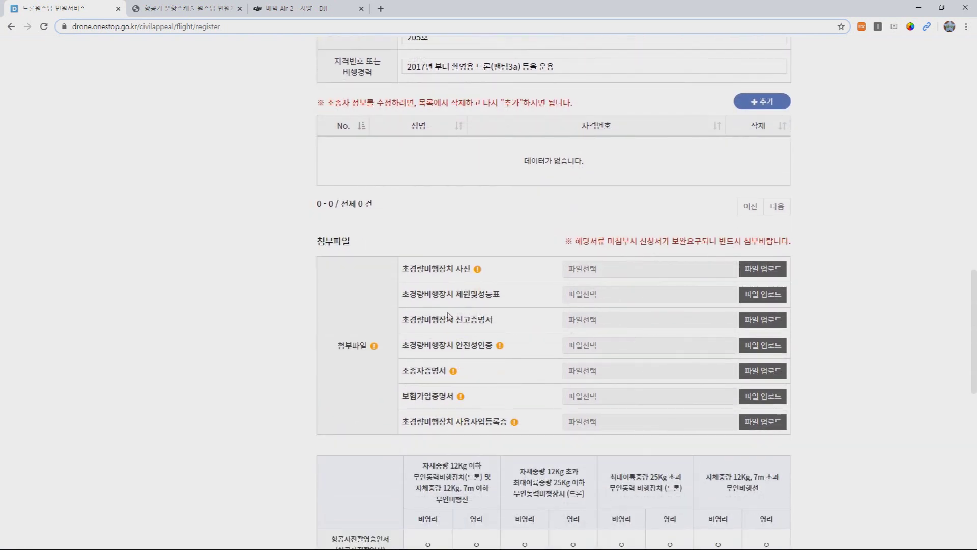
scroll(749, 301, down, 5)
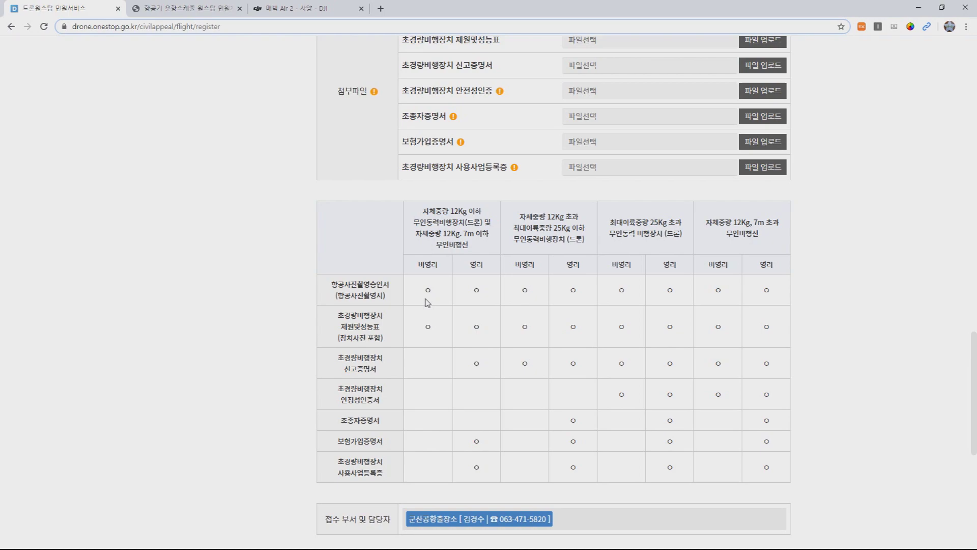
scroll(490, 266, up, 3)
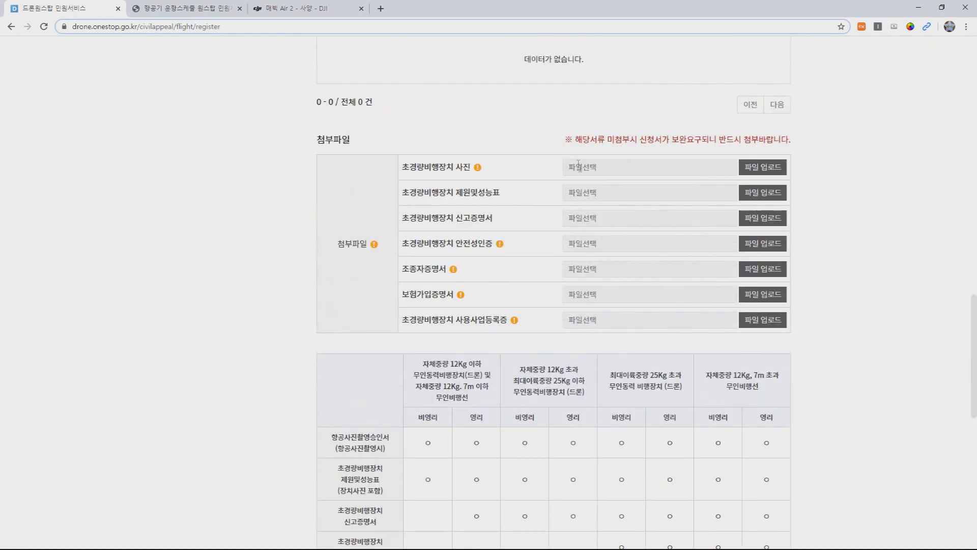
scroll(524, 194, down, 5)
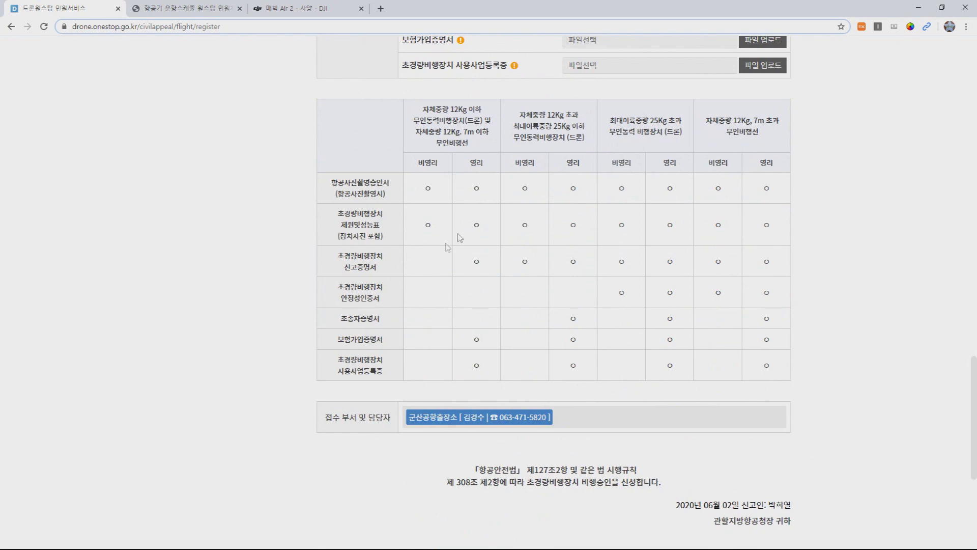
scroll(665, 246, down, 2)
scroll(726, 247, up, 8)
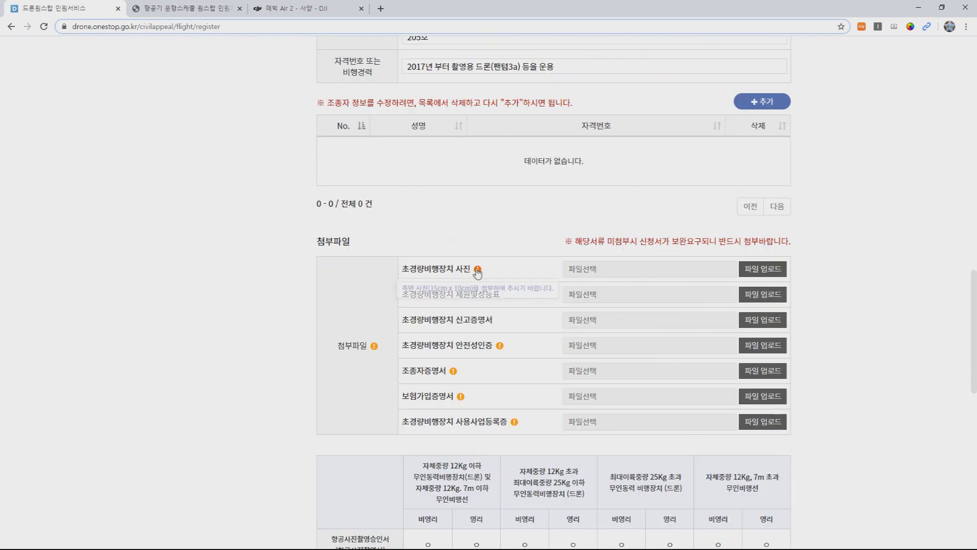
mouse_move(478, 269)
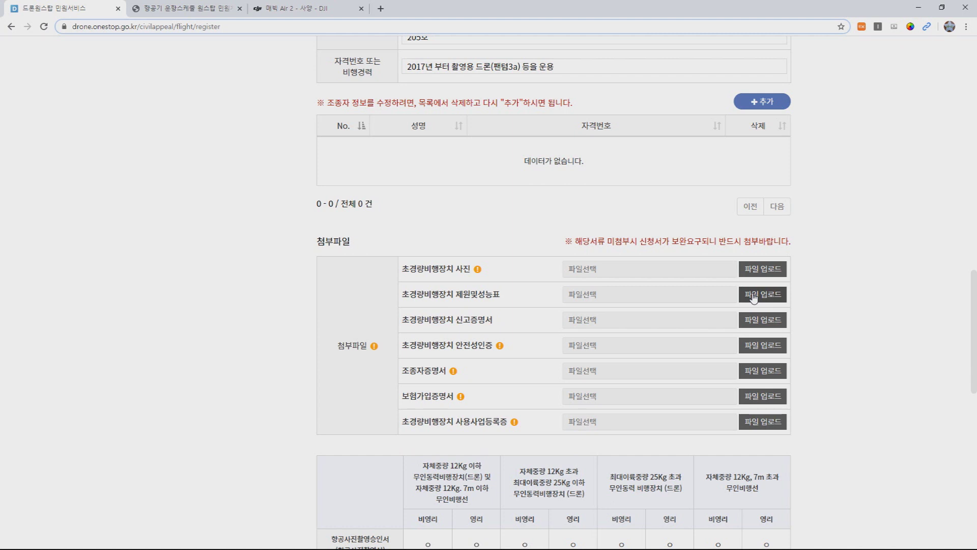
scroll(754, 298, down, 15)
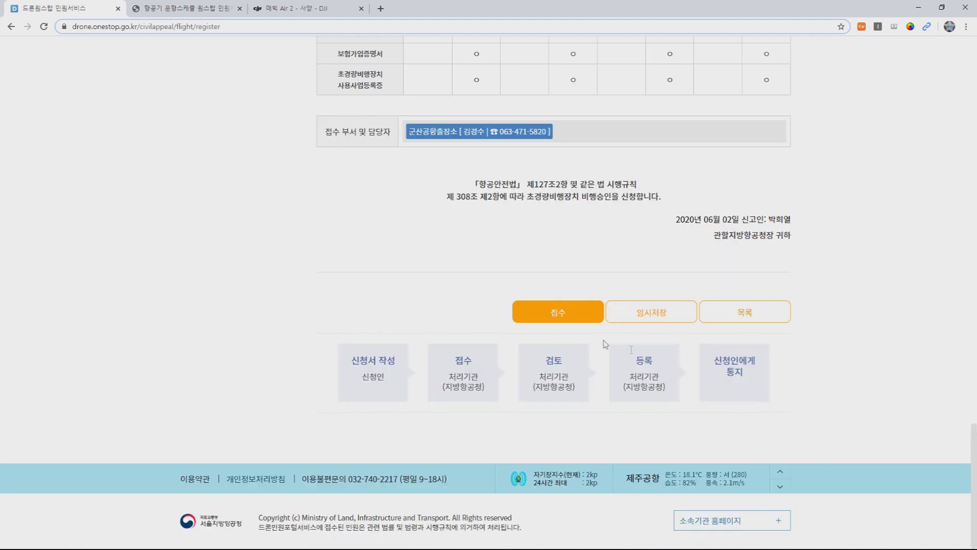
Step: Submit the flight-approval application with 접수 and go to My Page
click(563, 314)
click(563, 313)
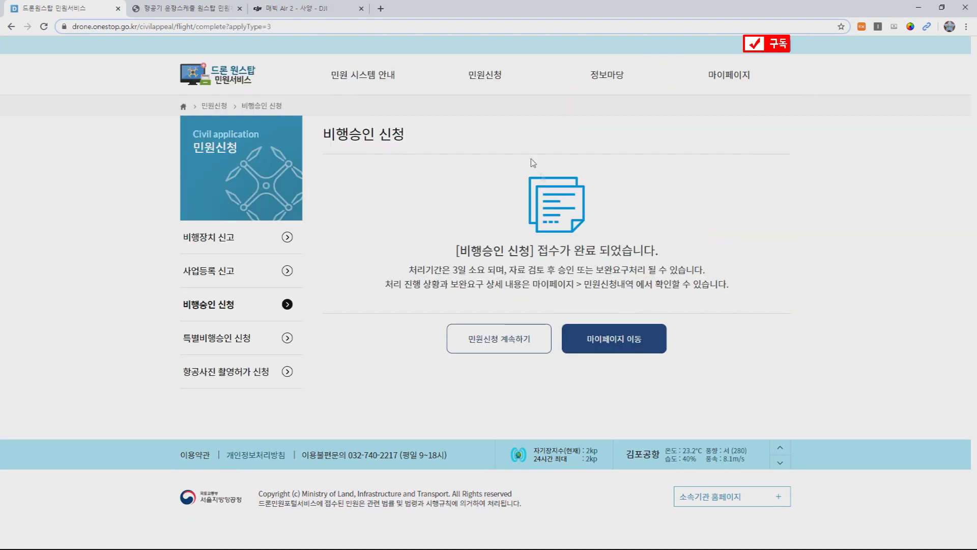
click(614, 340)
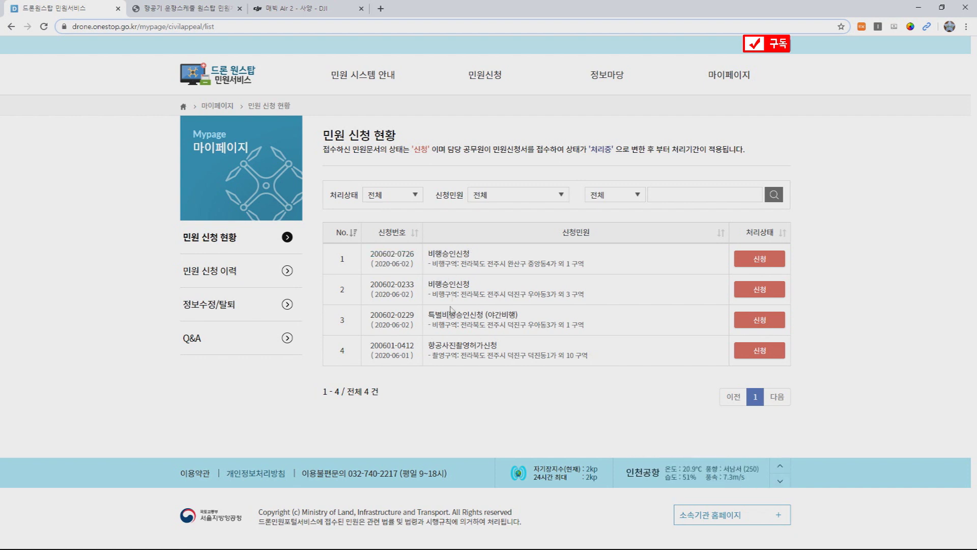
Step: From the home page, start a 항공사진 촬영 신청서 and open its 촬영구역 설정 map
click(239, 81)
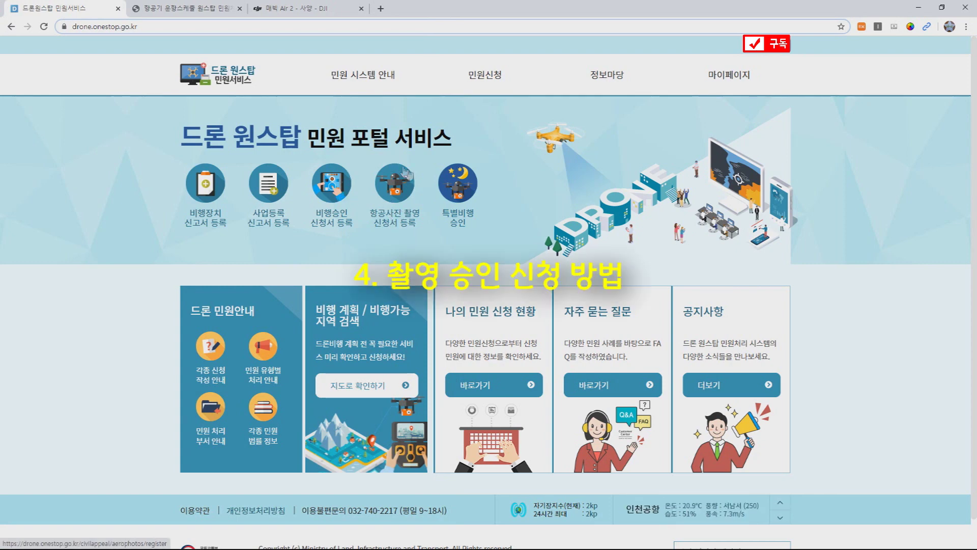
click(401, 216)
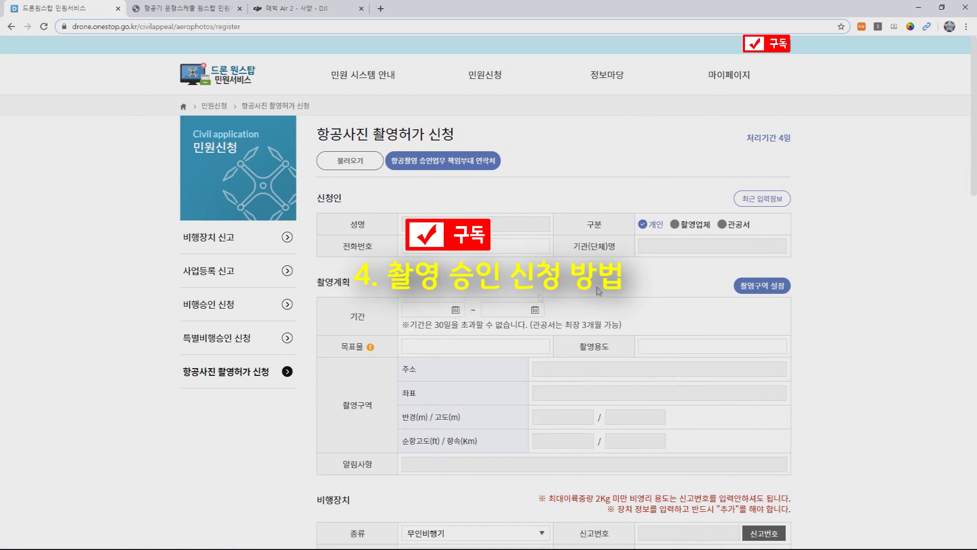
click(773, 293)
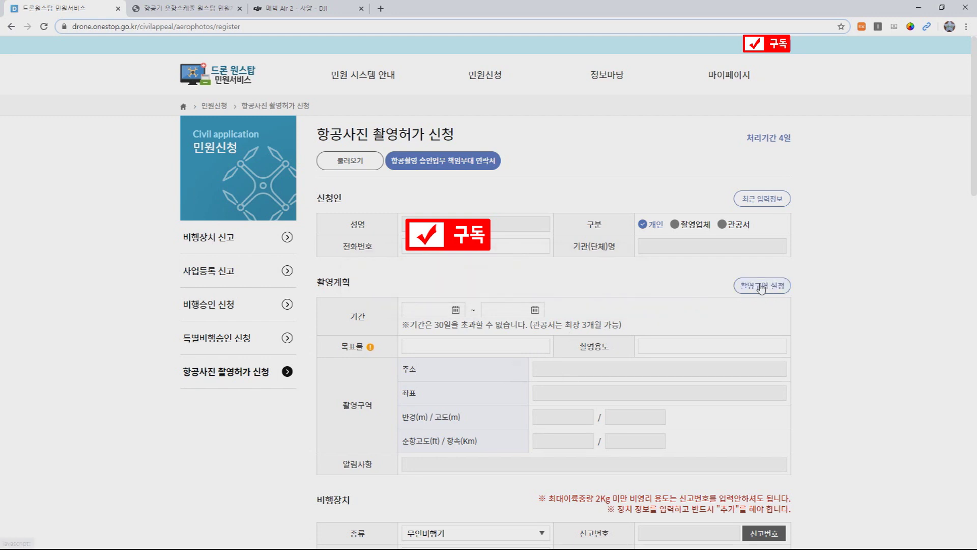
scroll(332, 252, up, 5)
scroll(392, 187, down, 2)
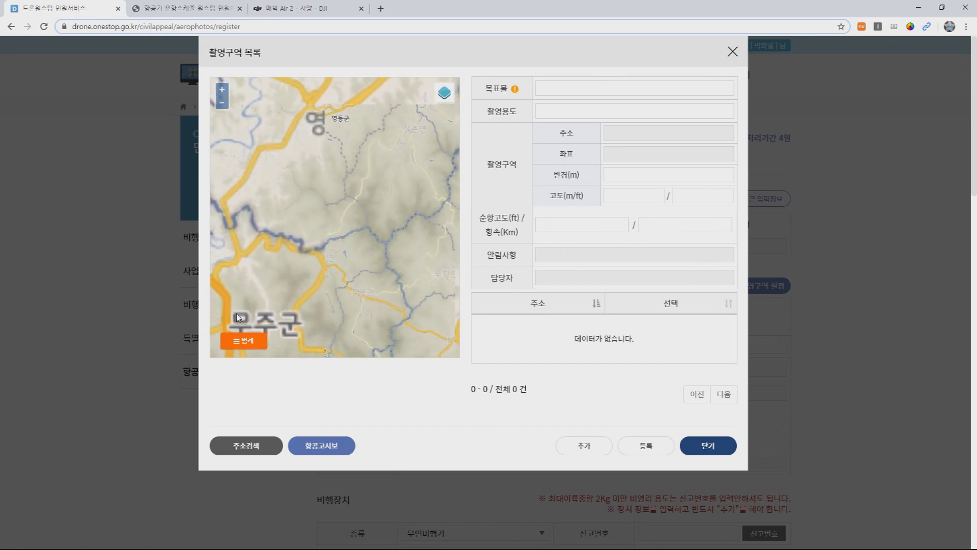
Step: Show the airspace legend and try shooting spots in Daejeon, Nonsan and Gunsan
click(243, 341)
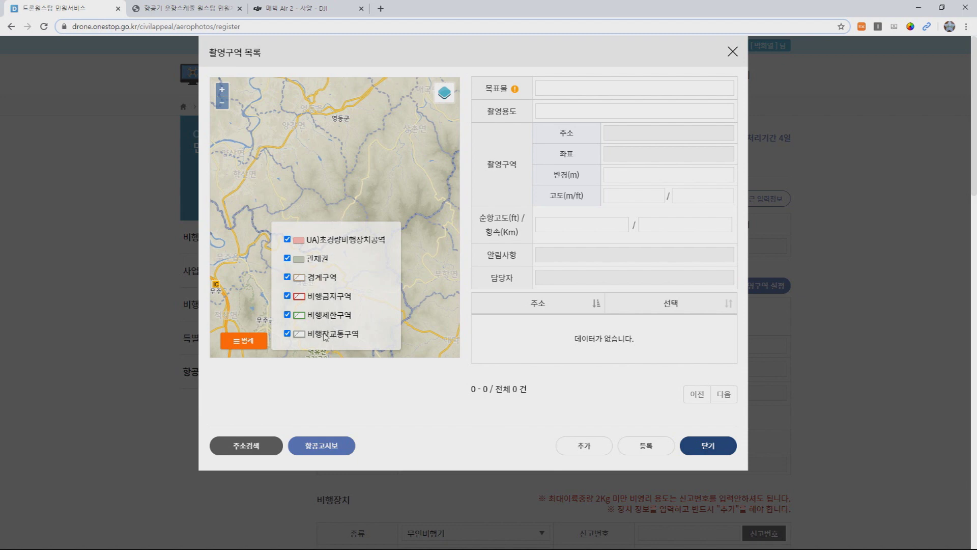
click(321, 186)
scroll(384, 213, down, 3)
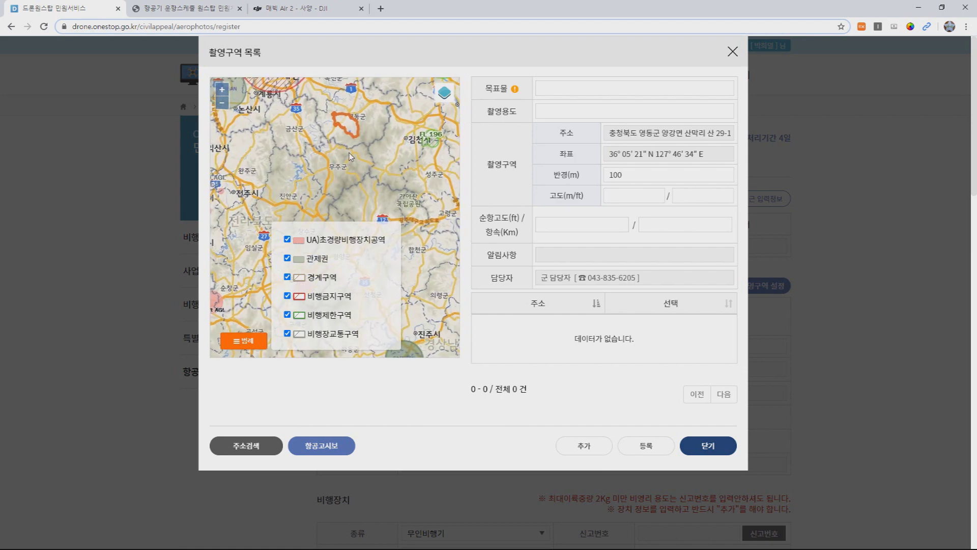
scroll(384, 153, up, 1)
drag(395, 147, 374, 145)
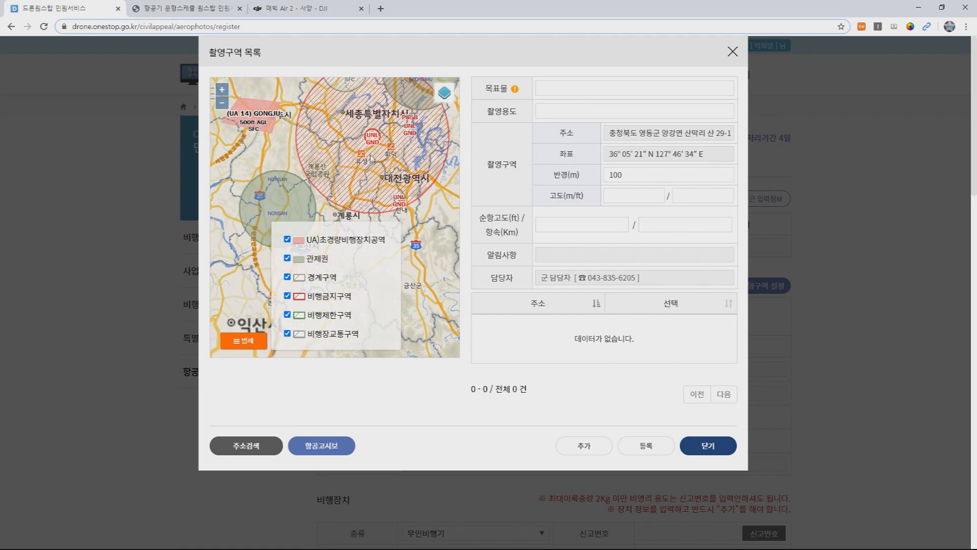
click(359, 170)
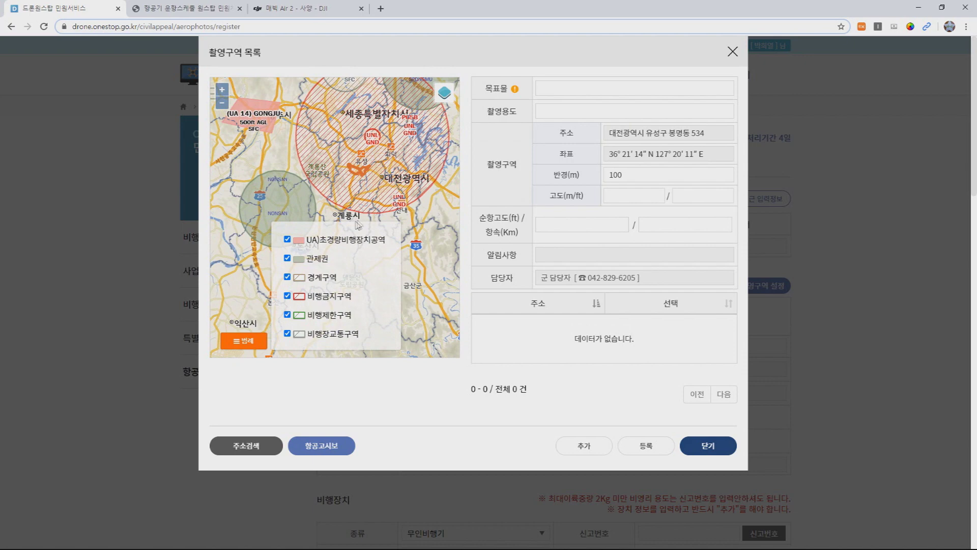
click(373, 169)
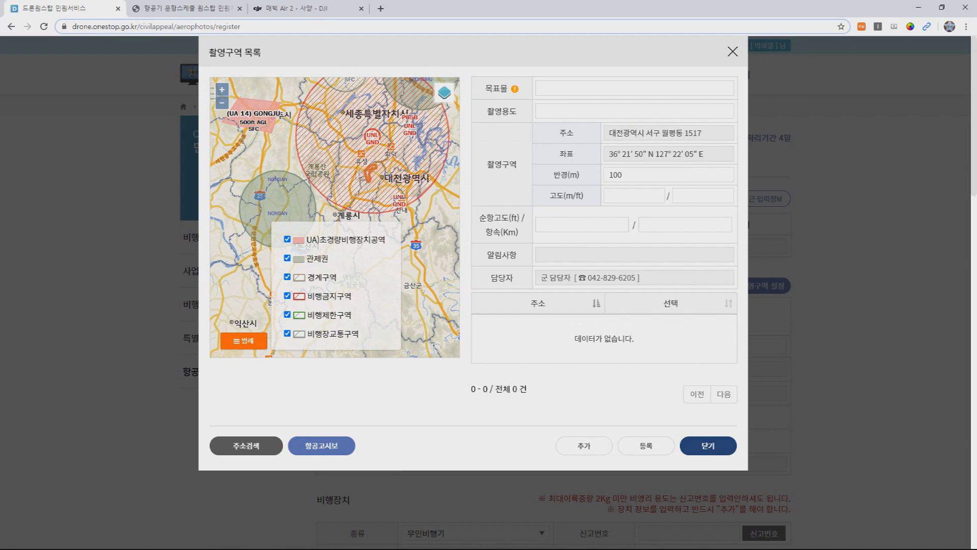
click(309, 185)
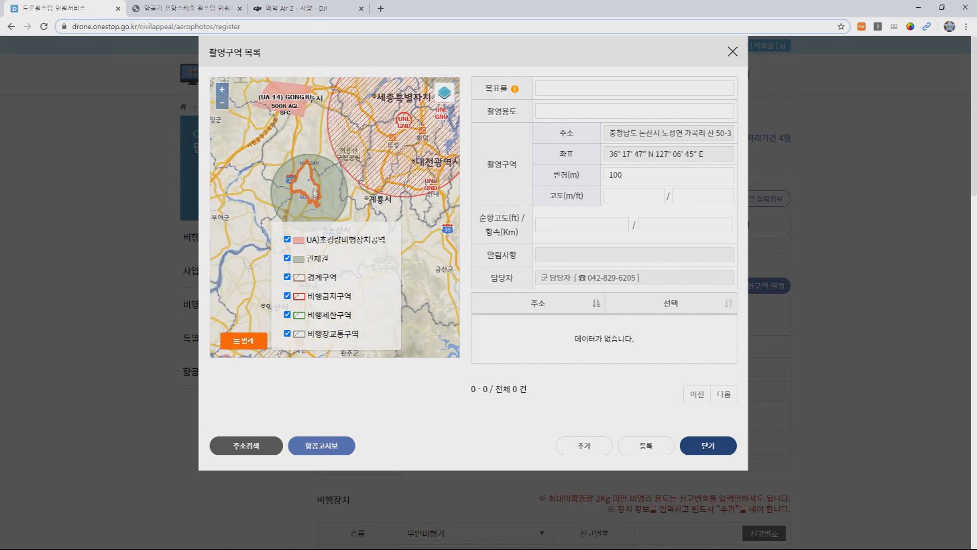
scroll(308, 183, down, 1)
click(304, 178)
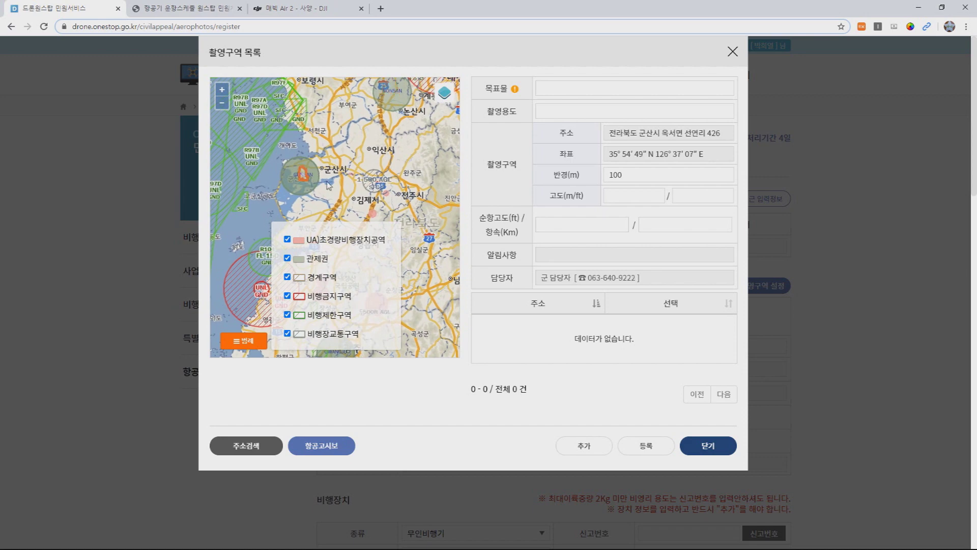
scroll(338, 179, up, 1)
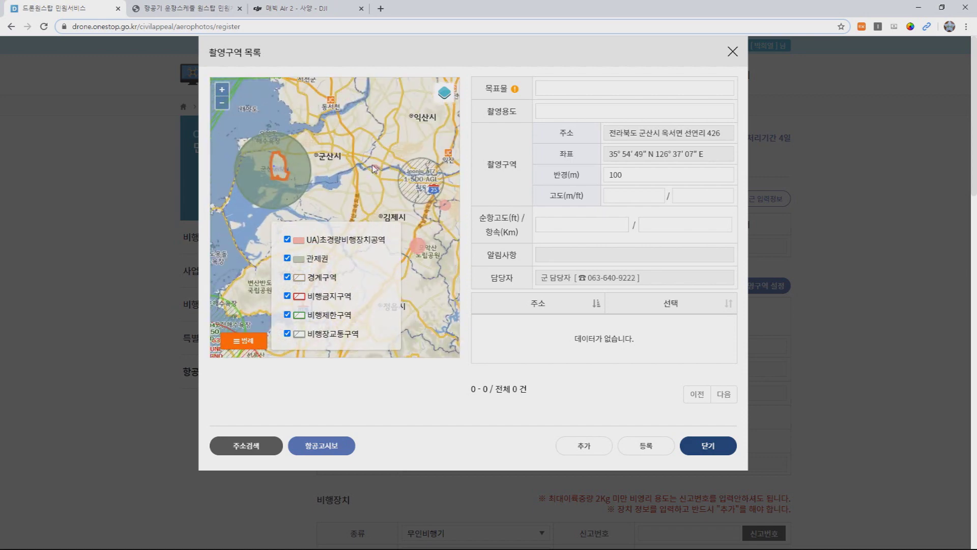
Step: Try Jeonju shooting spots in Wansan-gu, Sangnim-dong, Hyoja-dong and Manseong-dong
drag(372, 164, 334, 166)
click(347, 171)
scroll(349, 172, up, 2)
scroll(349, 172, up, 2)
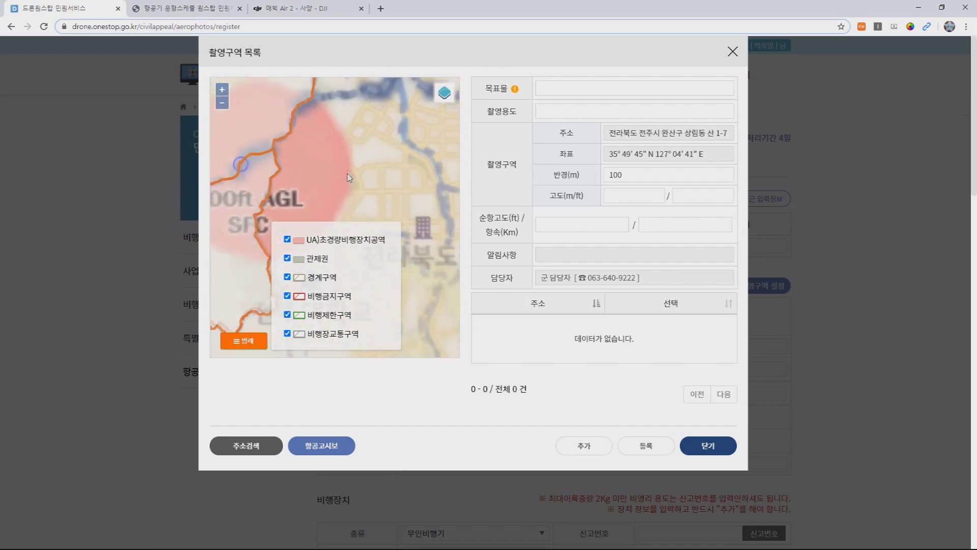
click(304, 138)
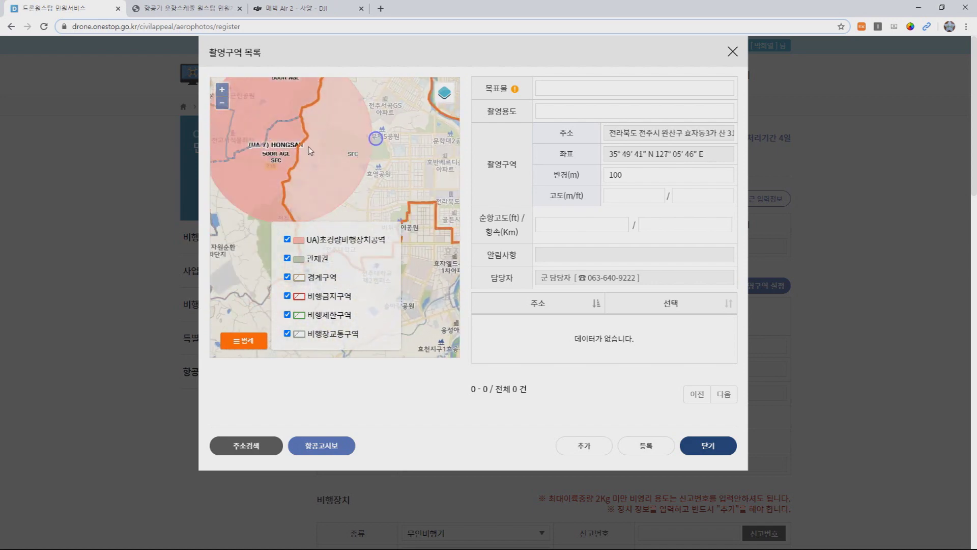
drag(297, 131, 316, 148)
click(316, 148)
click(342, 144)
click(318, 118)
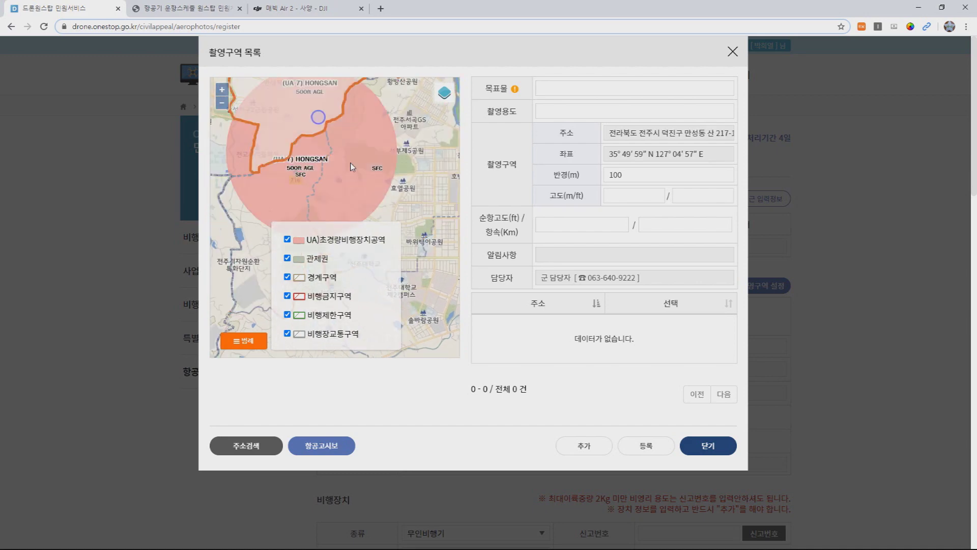
Step: Try more central Jeonju spots, including Seosin-dong, then close the map without adding an area
drag(336, 144, 213, 137)
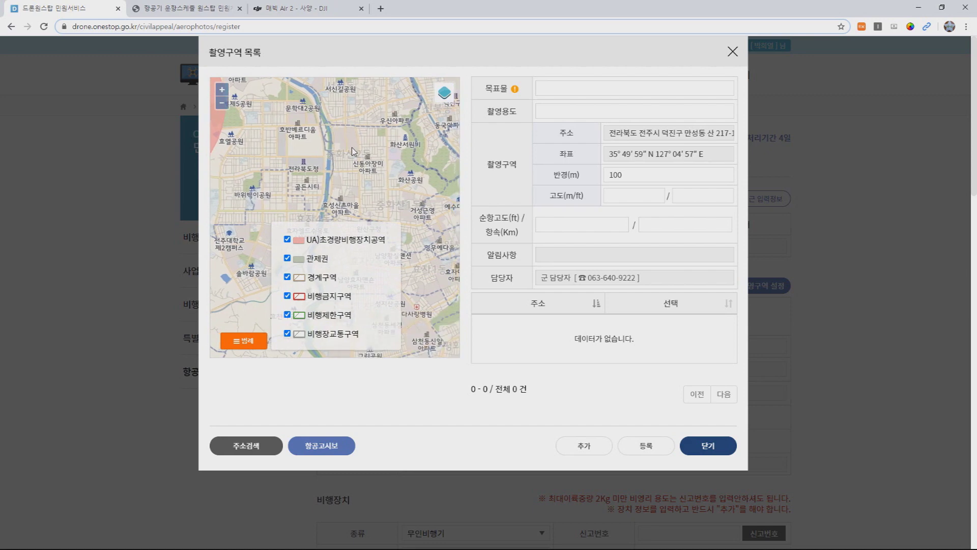
scroll(356, 153, down, 2)
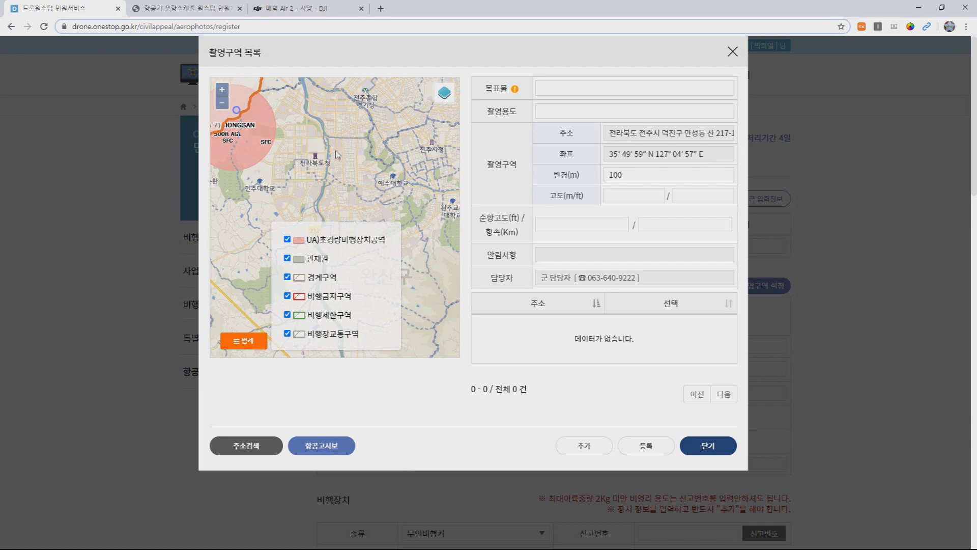
click(334, 155)
click(337, 113)
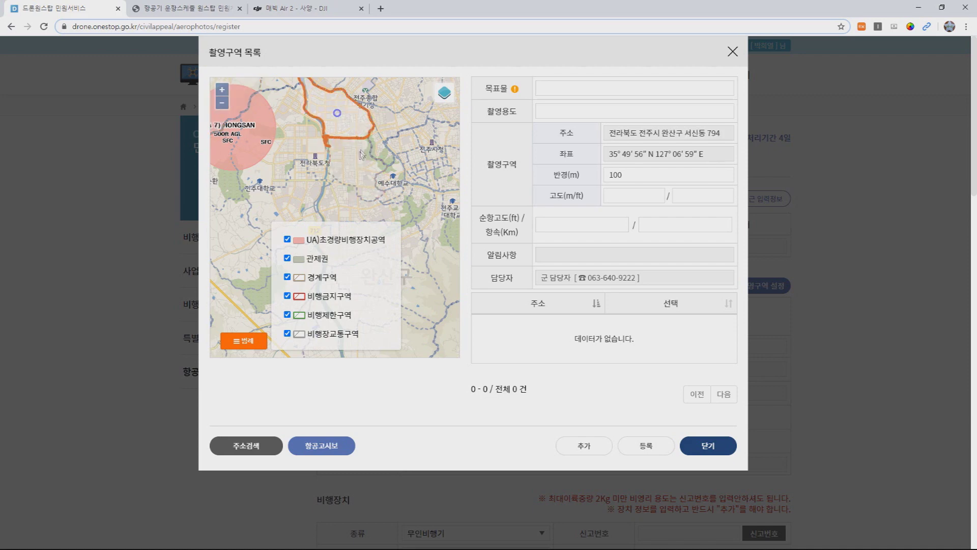
click(356, 172)
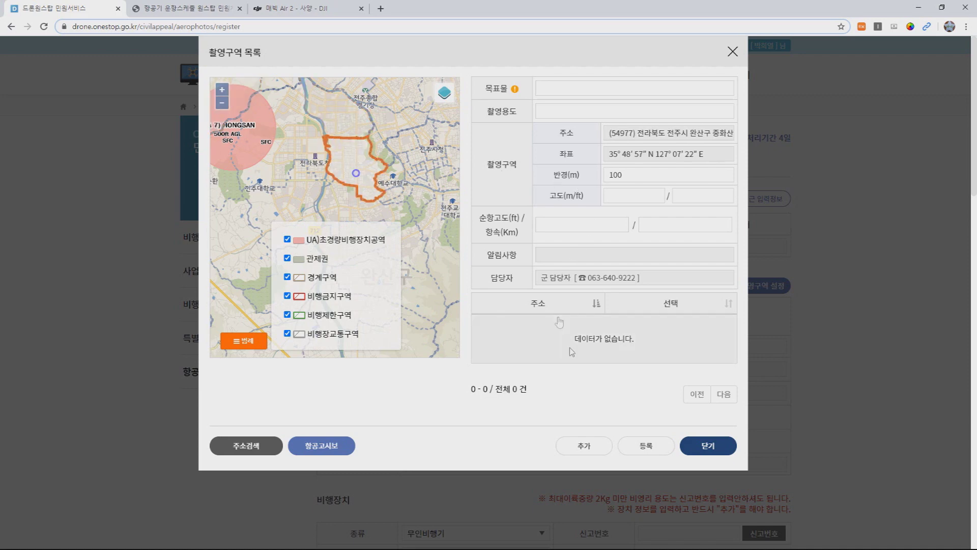
click(709, 446)
Step: Scroll to the bottom of the permit form and return to My Page via 목록
scroll(697, 310, down, 14)
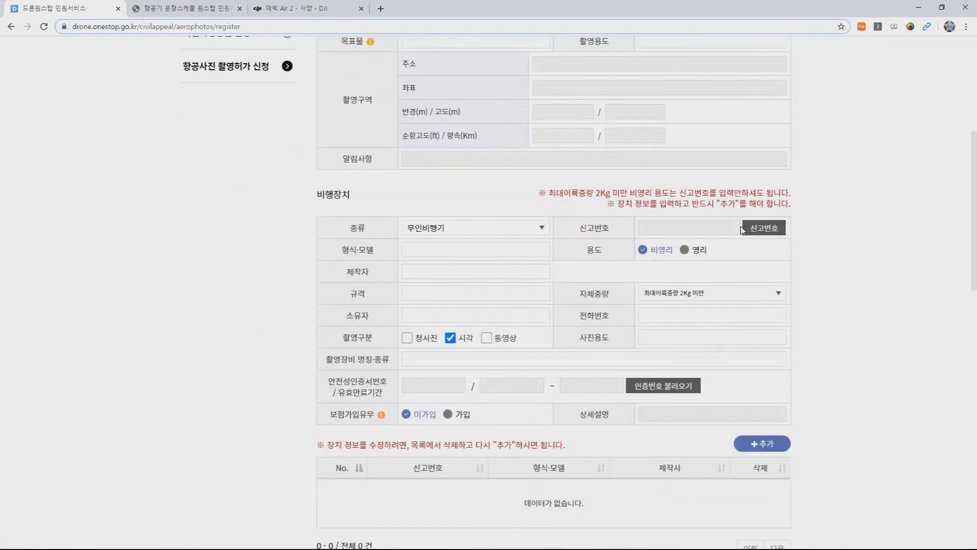
scroll(614, 234, down, 2)
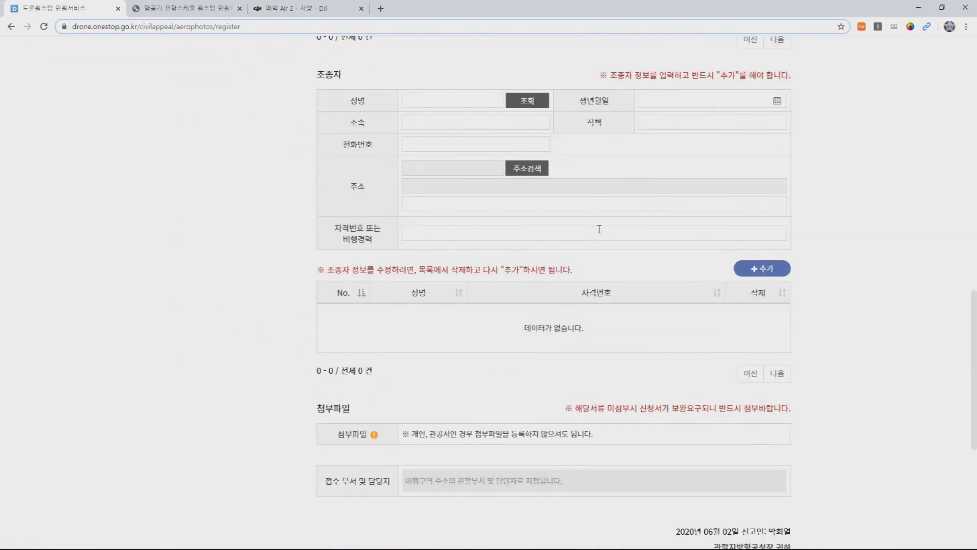
scroll(585, 231, down, 3)
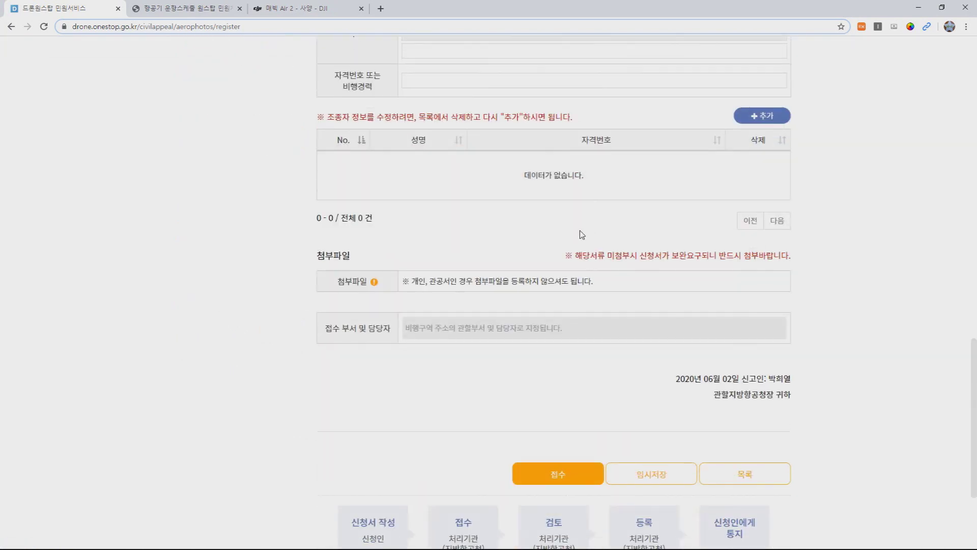
drag(418, 282, 543, 279)
scroll(544, 263, down, 3)
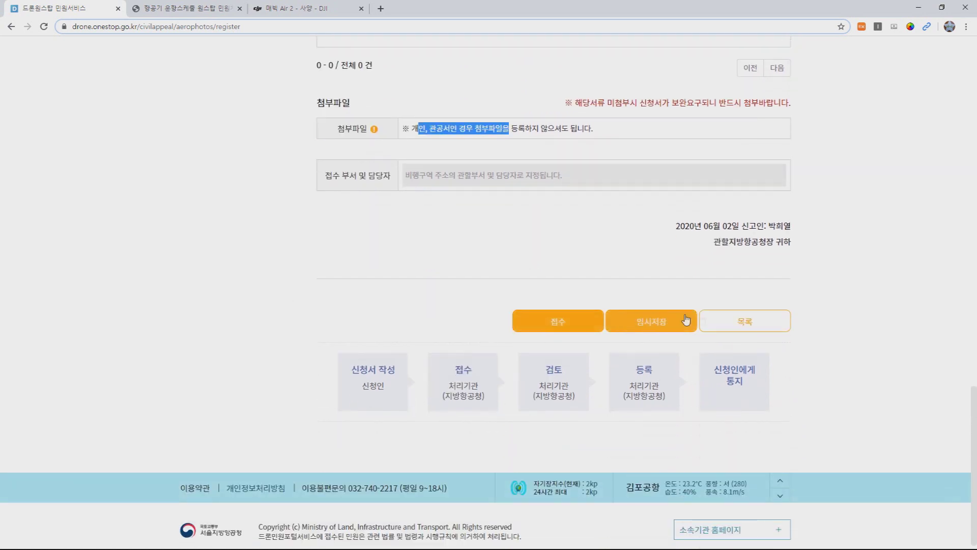
click(745, 321)
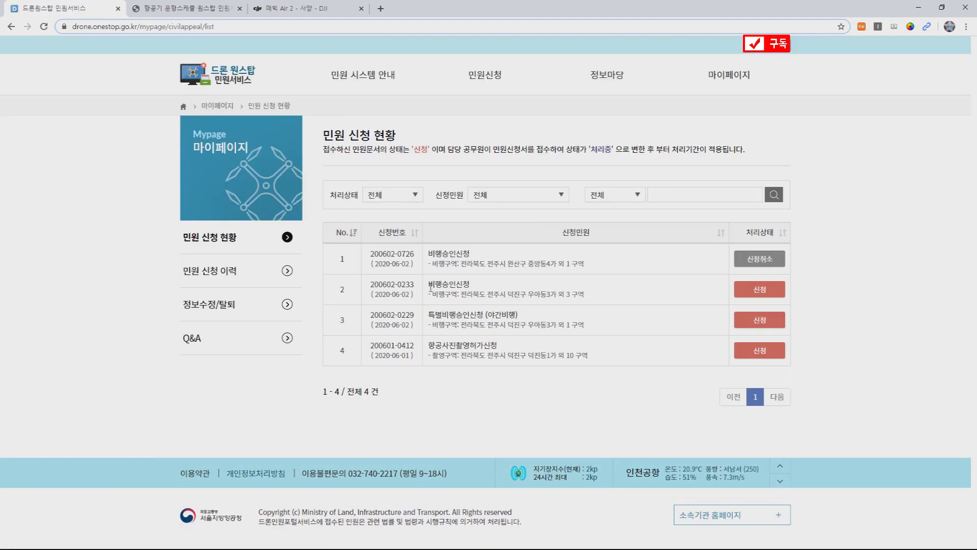
Step: Highlight row 2's flight-approval title and flight areas, then row 4's aerial-photography request
drag(428, 284, 475, 284)
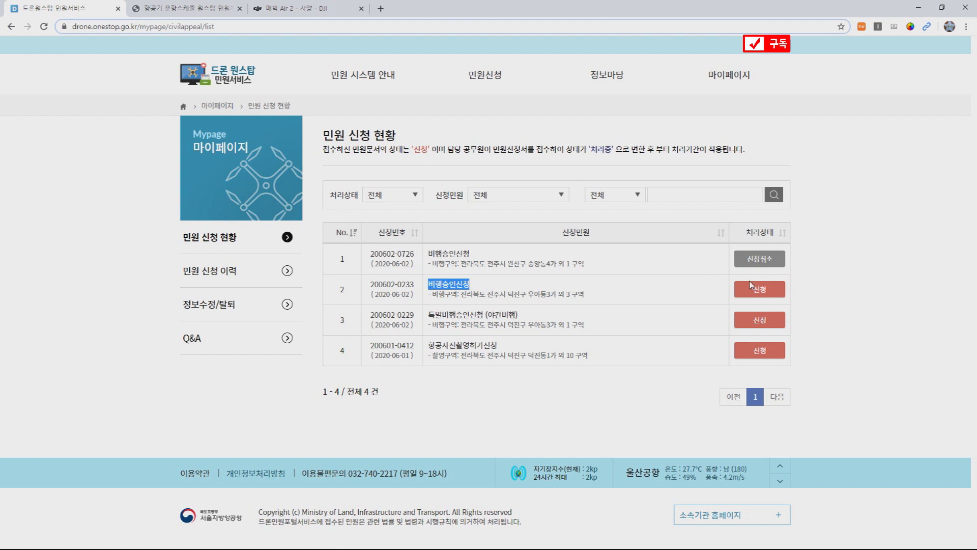
drag(677, 296, 511, 290)
click(434, 288)
click(503, 292)
triple_click(490, 295)
double_click(453, 284)
double_click(460, 344)
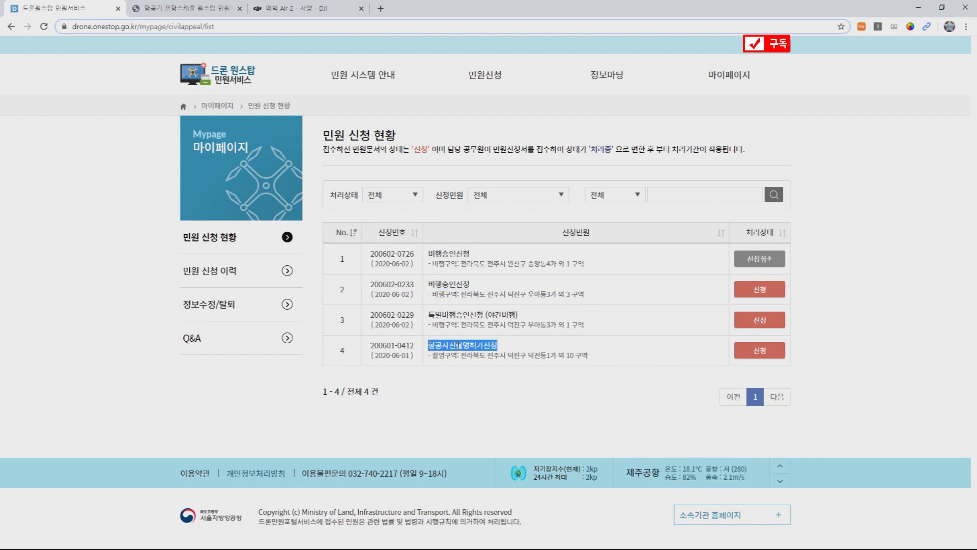